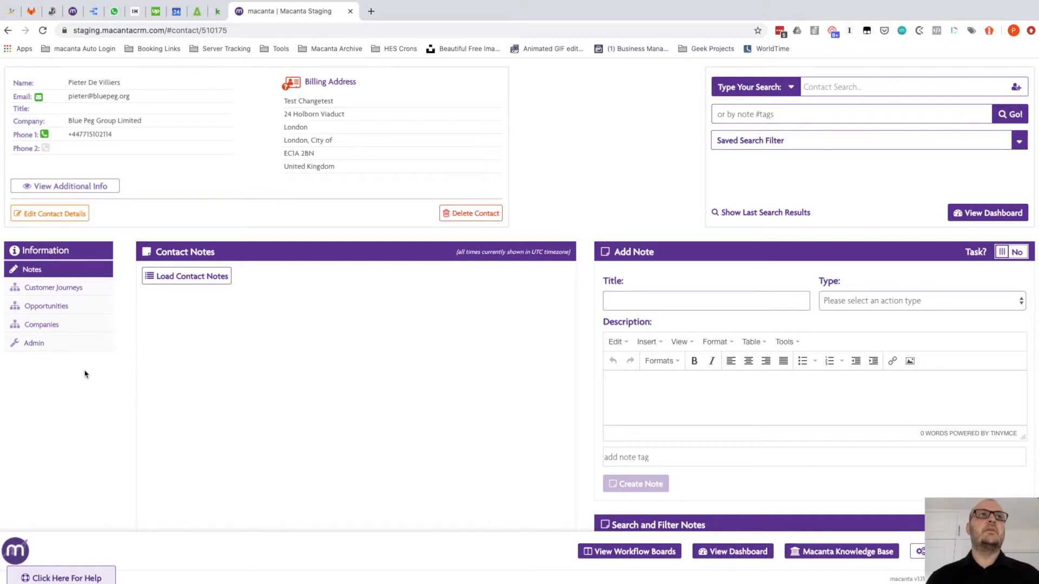
Go to the Admin area's Automation tab to reach the CD Automation System
click(34, 345)
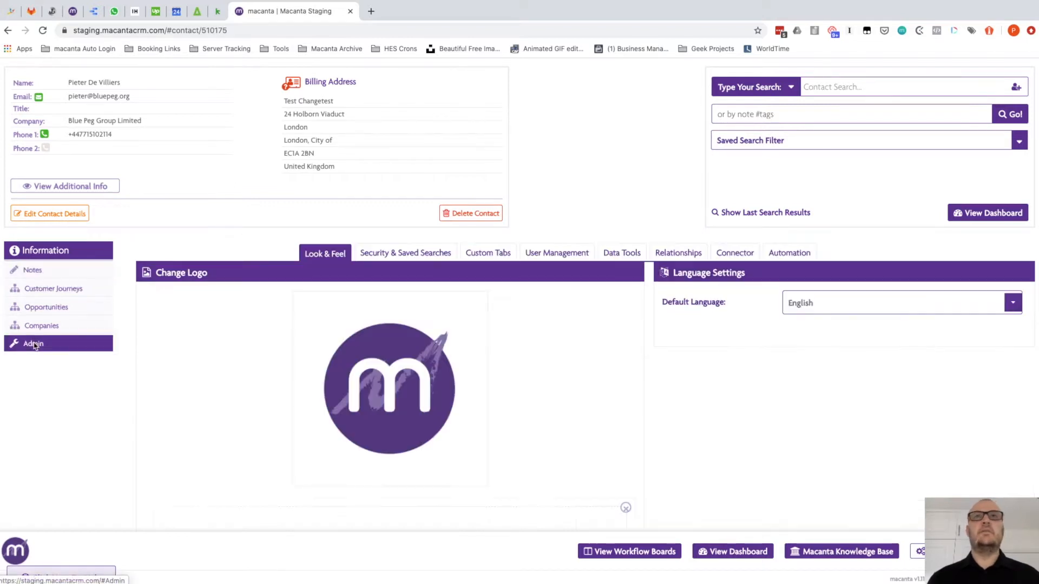
click(781, 255)
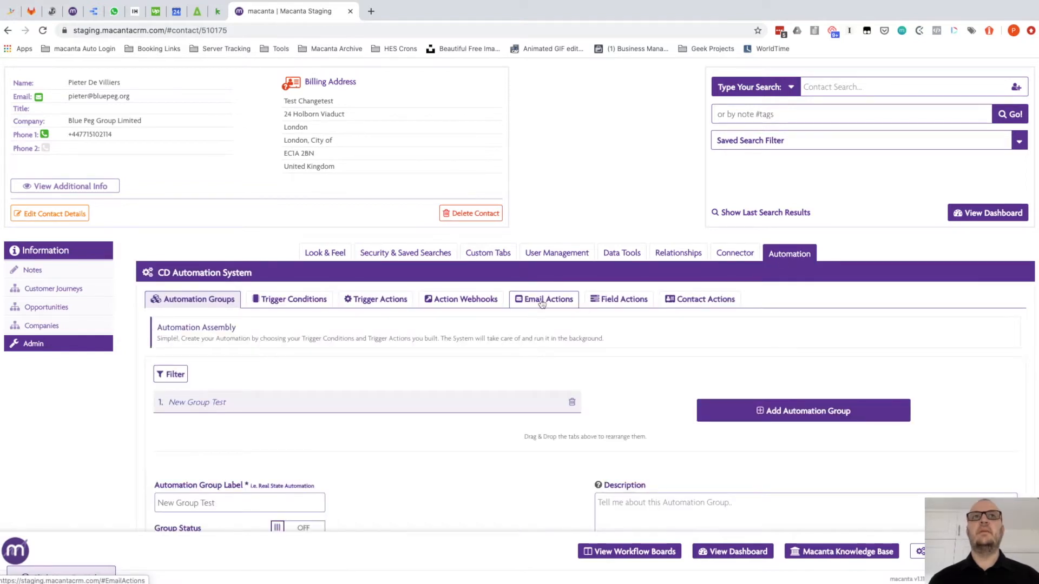
Show the Email Actions tab and scroll through the 'A Very Special Email2' preview
click(541, 303)
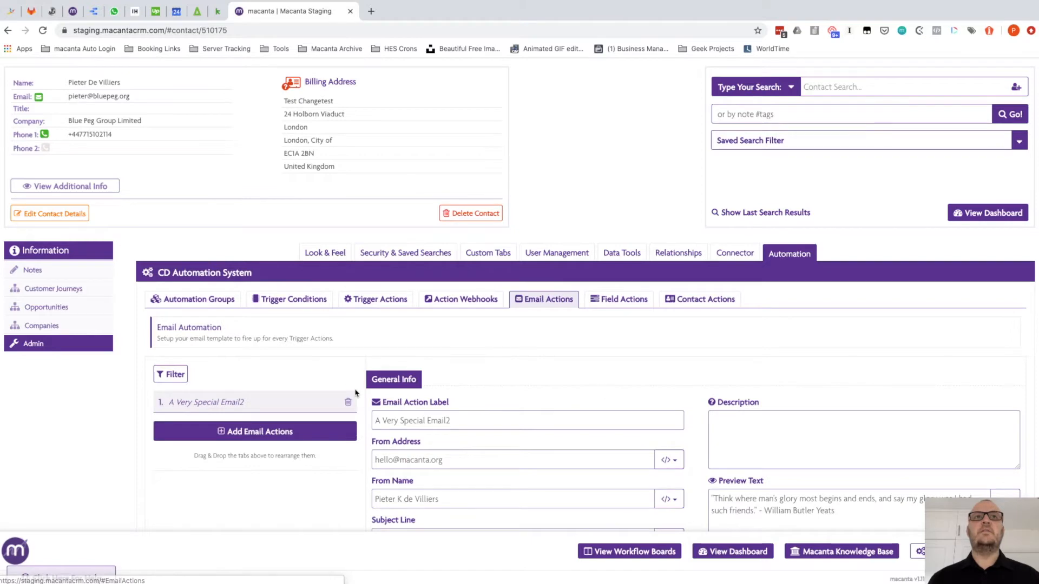
scroll(356, 394, down, 3)
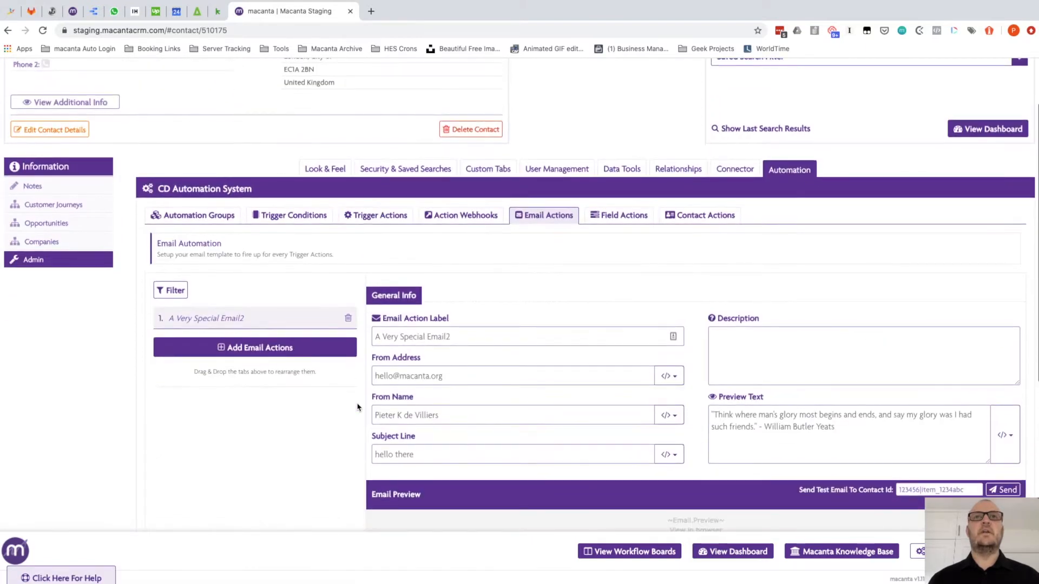
scroll(357, 407, down, 10)
scroll(668, 392, down, 6)
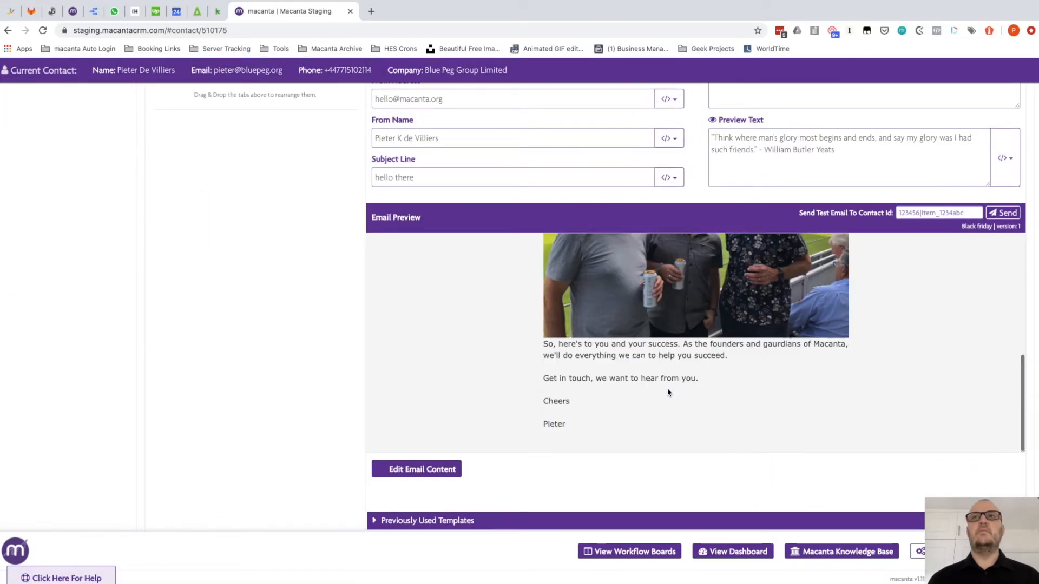
scroll(668, 393, up, 6)
scroll(379, 302, up, 1)
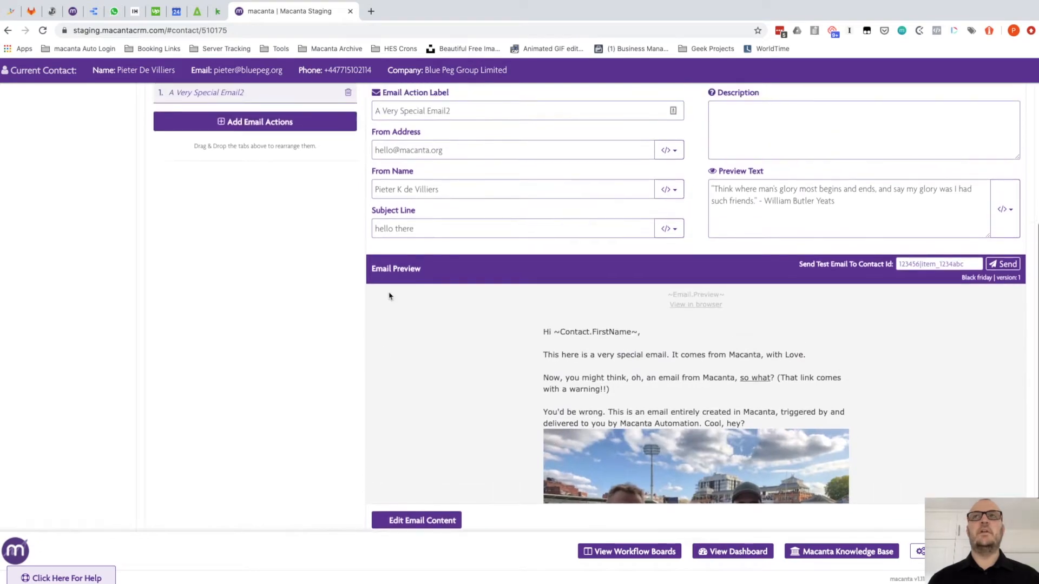
scroll(336, 297, up, 5)
scroll(335, 298, down, 10)
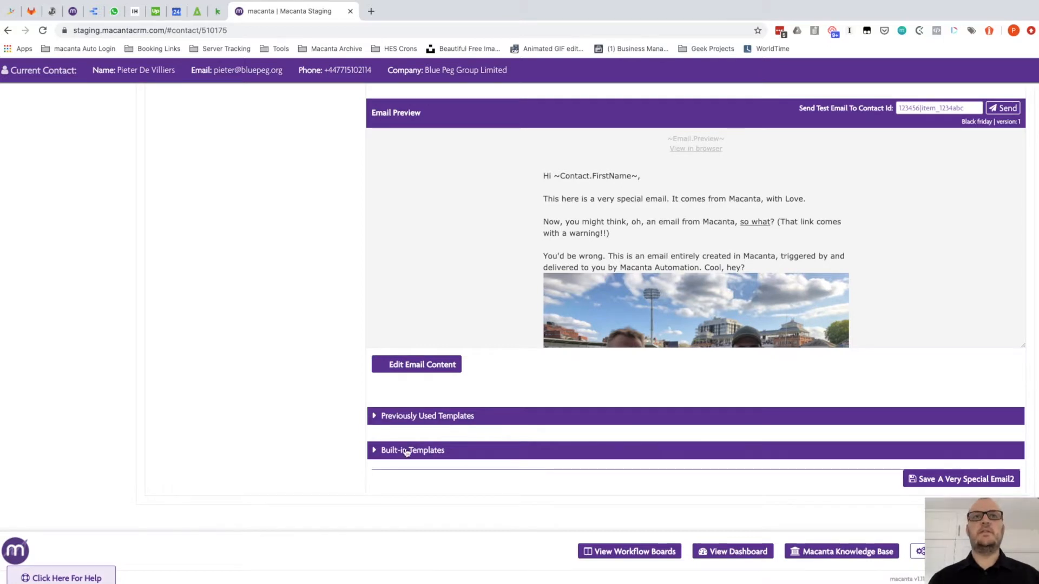
Browse the Previously Used Templates and Built-in Templates lists, then collapse both
click(375, 417)
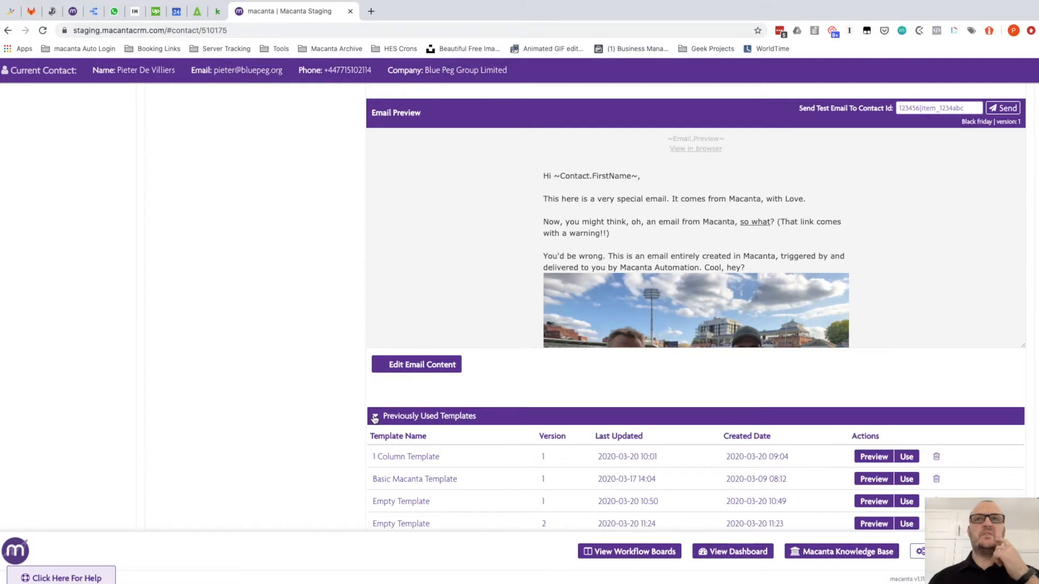
scroll(375, 418, down, 6)
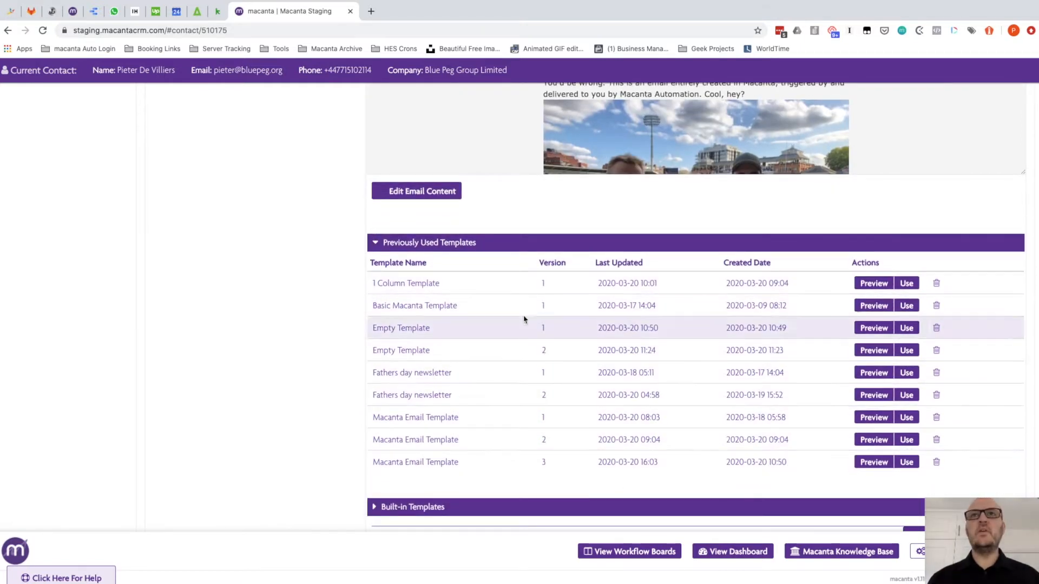
click(394, 243)
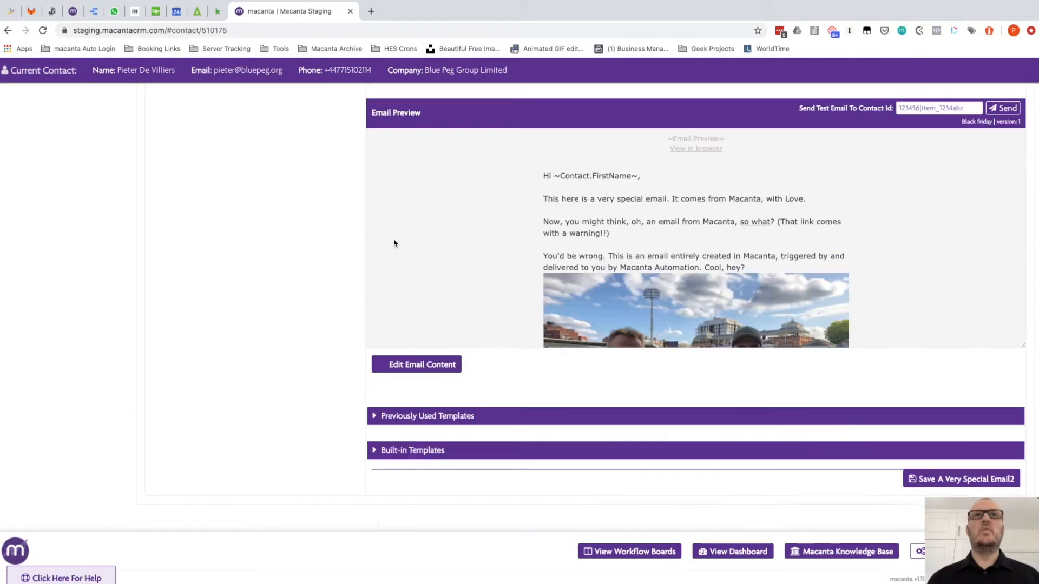
click(394, 450)
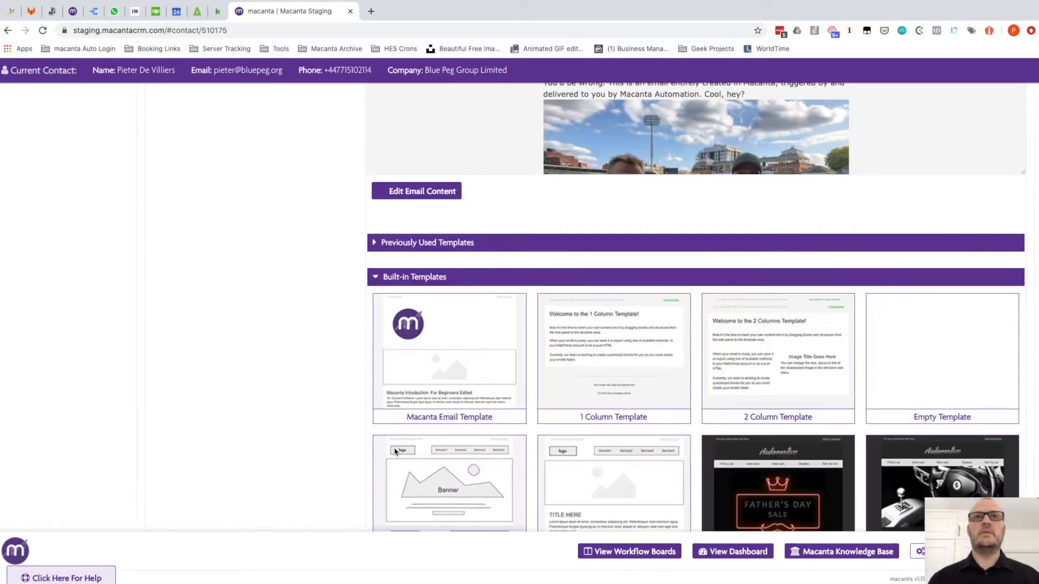
click(395, 278)
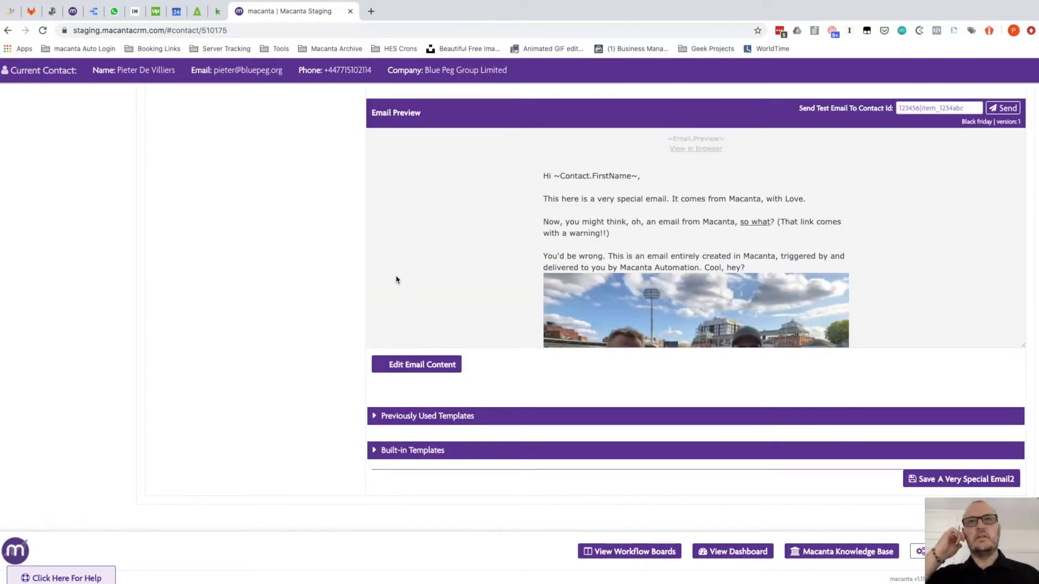
scroll(396, 280, up, 6)
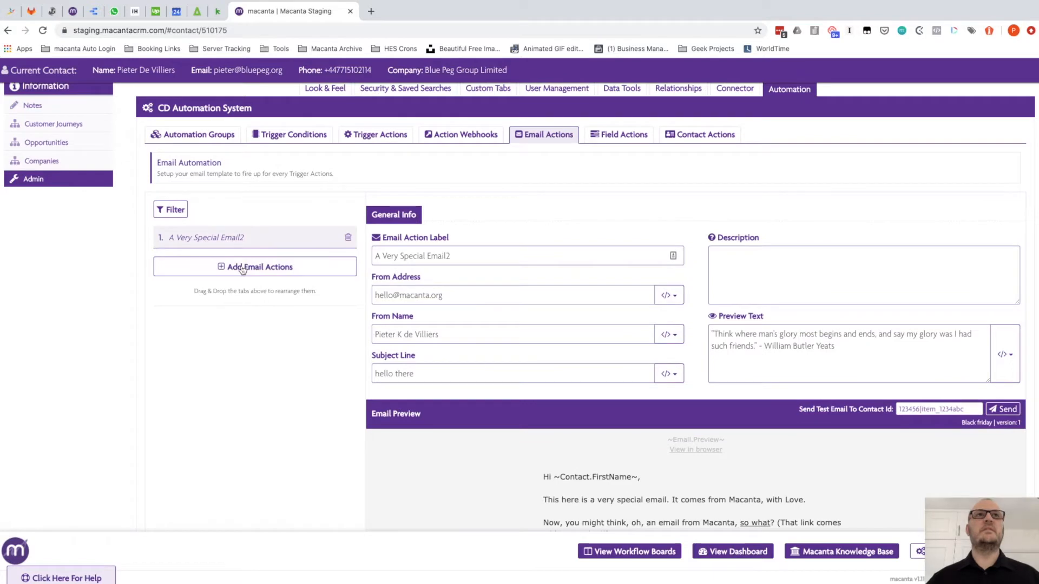
Add a new email action labelled 'New Email Test'
click(242, 267)
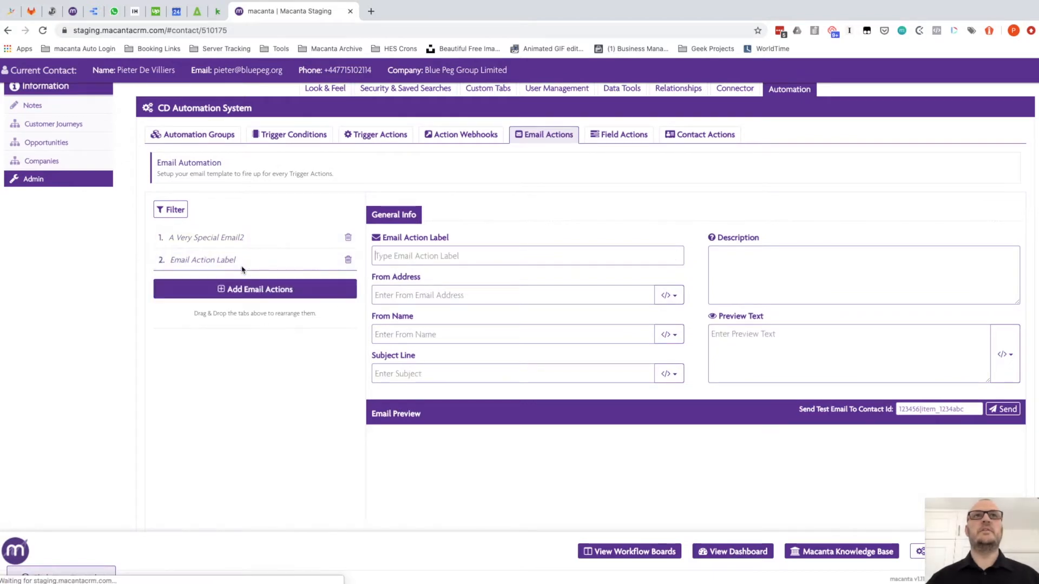
click(399, 255)
text(New EMail Test)
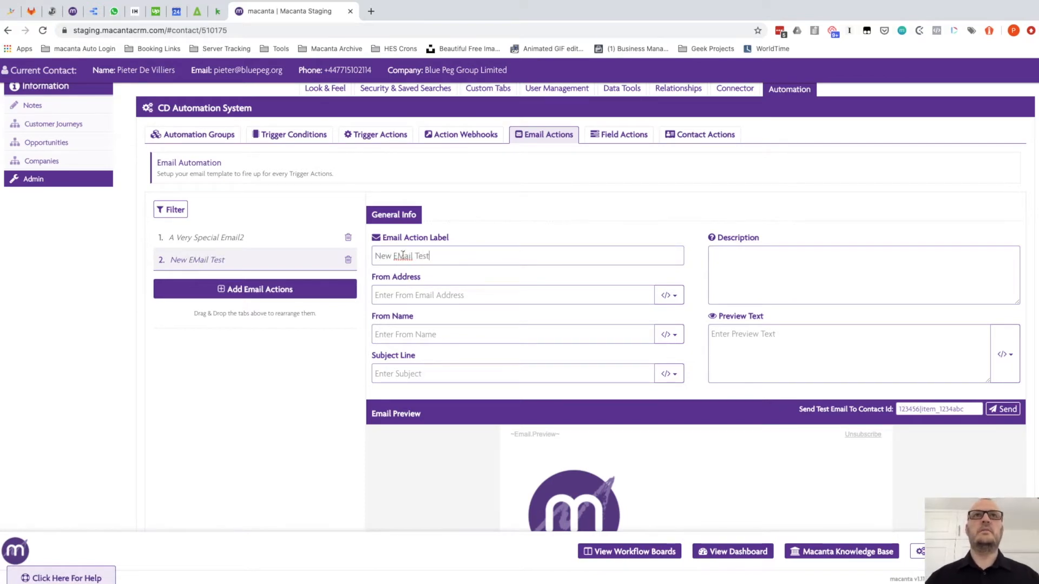
click(404, 255)
key(BackSpace)
text(m)
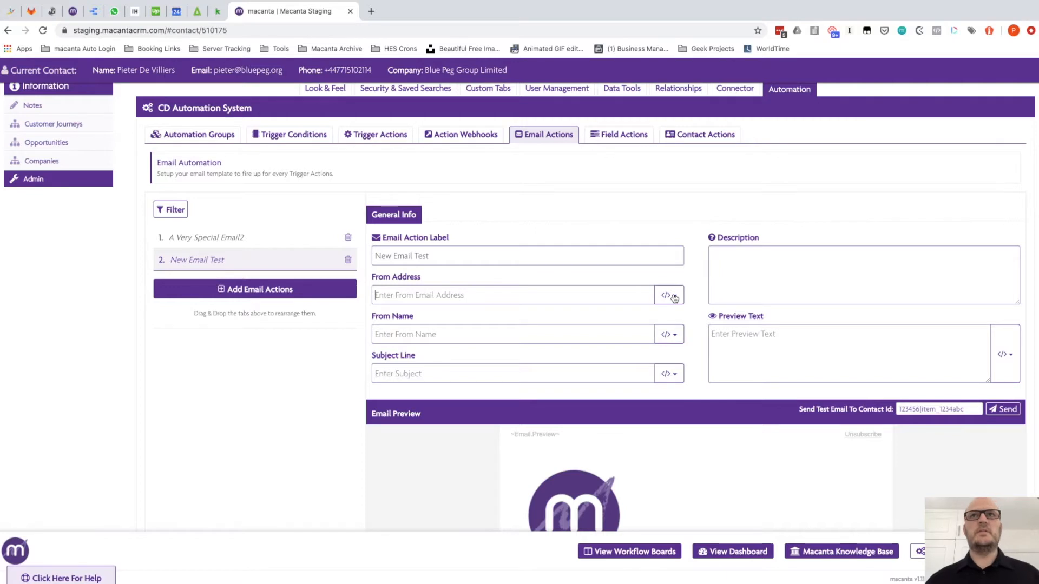
Fill in the sender's From Address and From Name
click(674, 297)
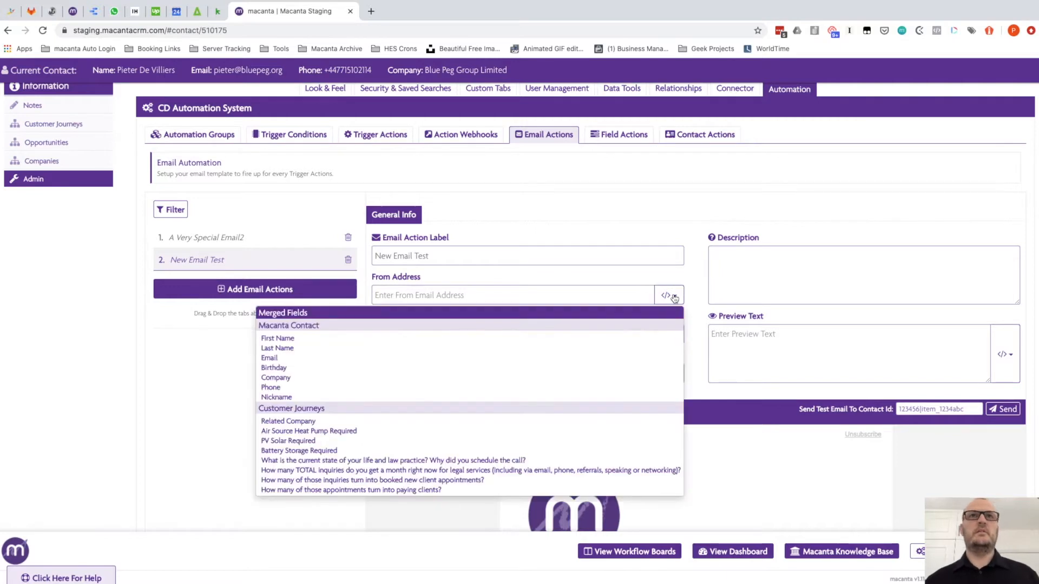
click(201, 394)
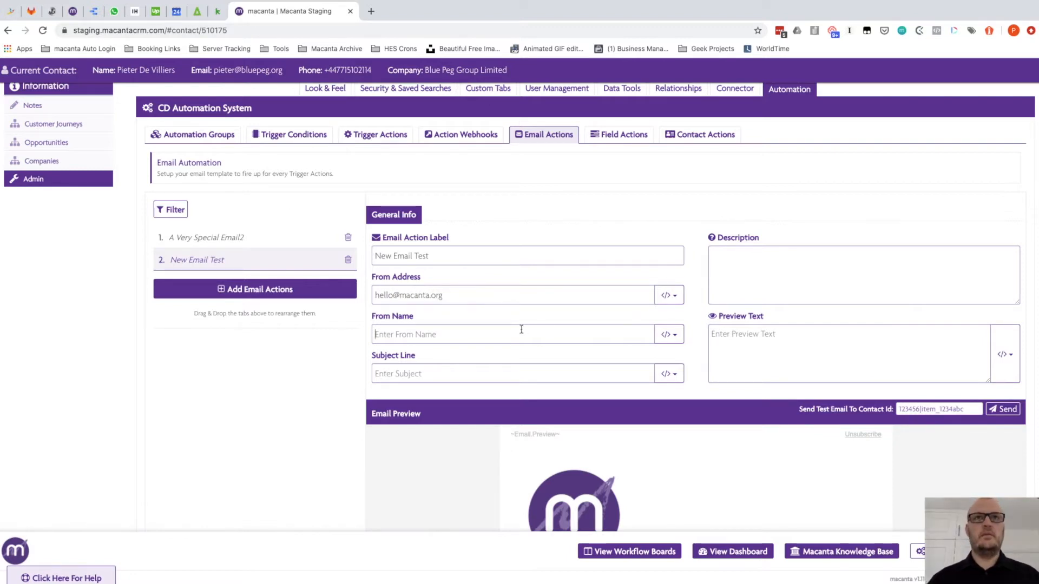
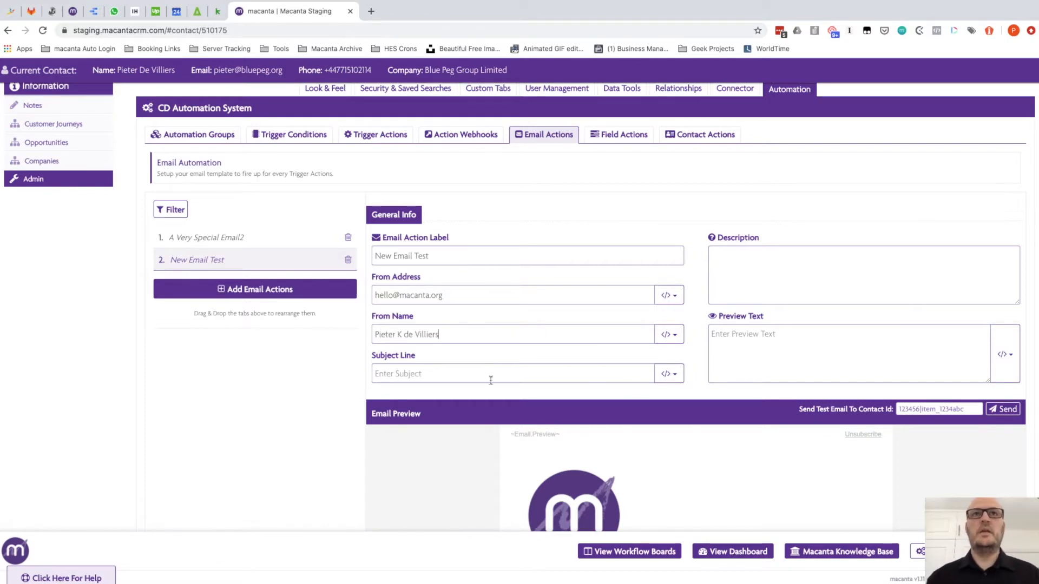
Set the subject line to 'Hello ~Contact.FirstName~' using the First Name merge field
click(468, 378)
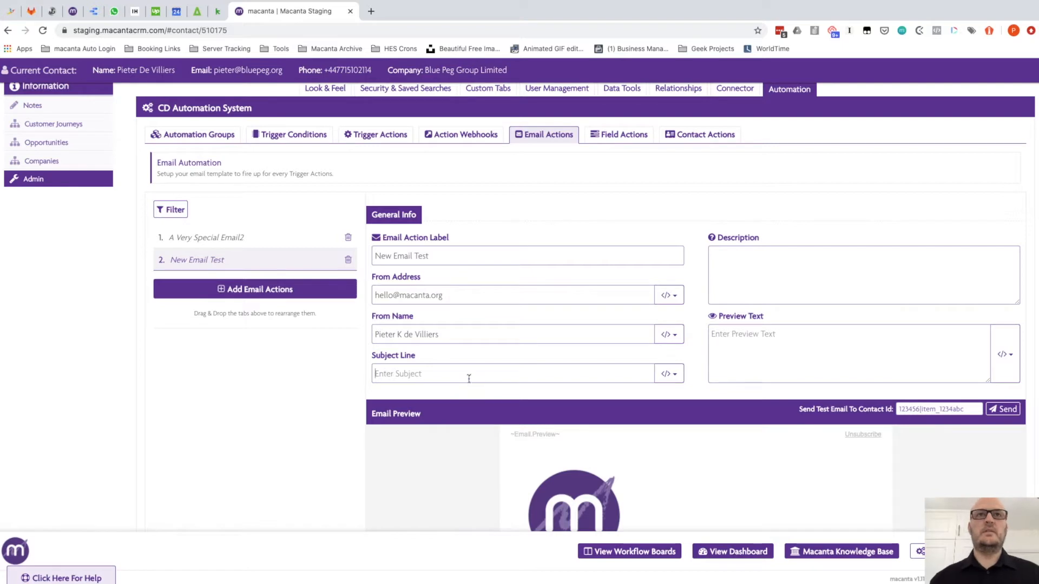
text(Hello)
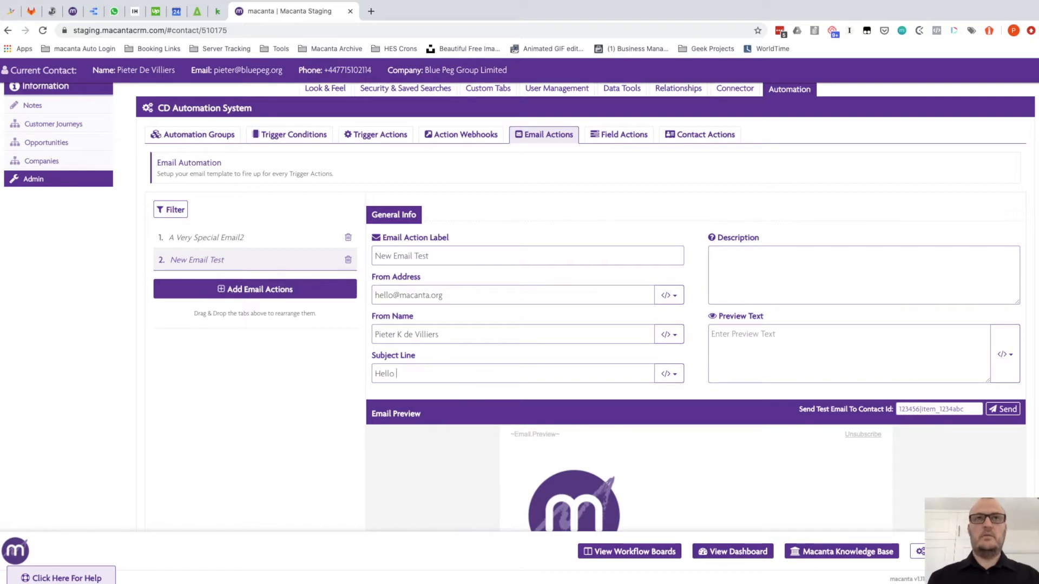
click(665, 375)
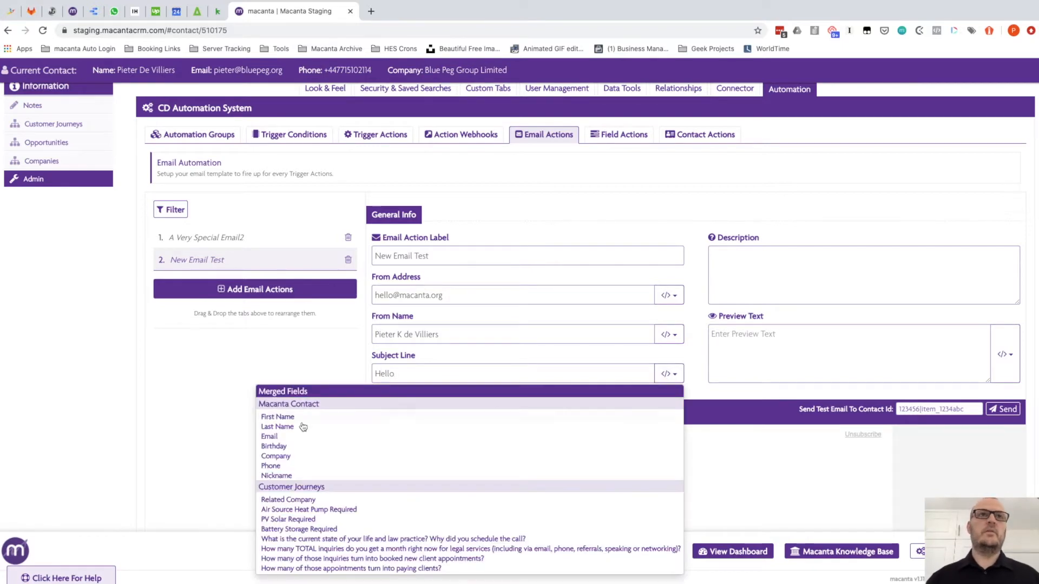
click(279, 419)
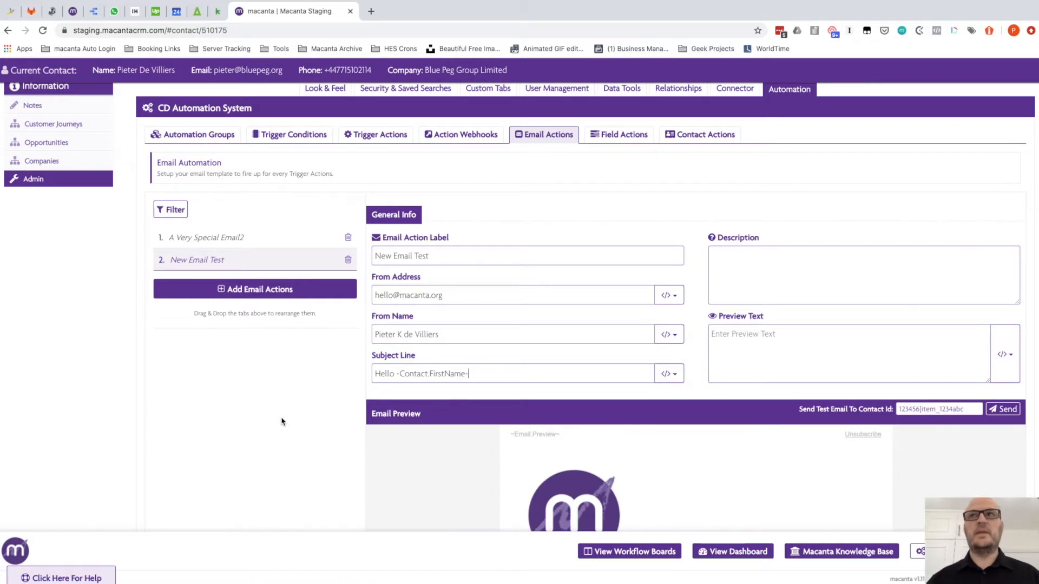
click(725, 334)
click(730, 271)
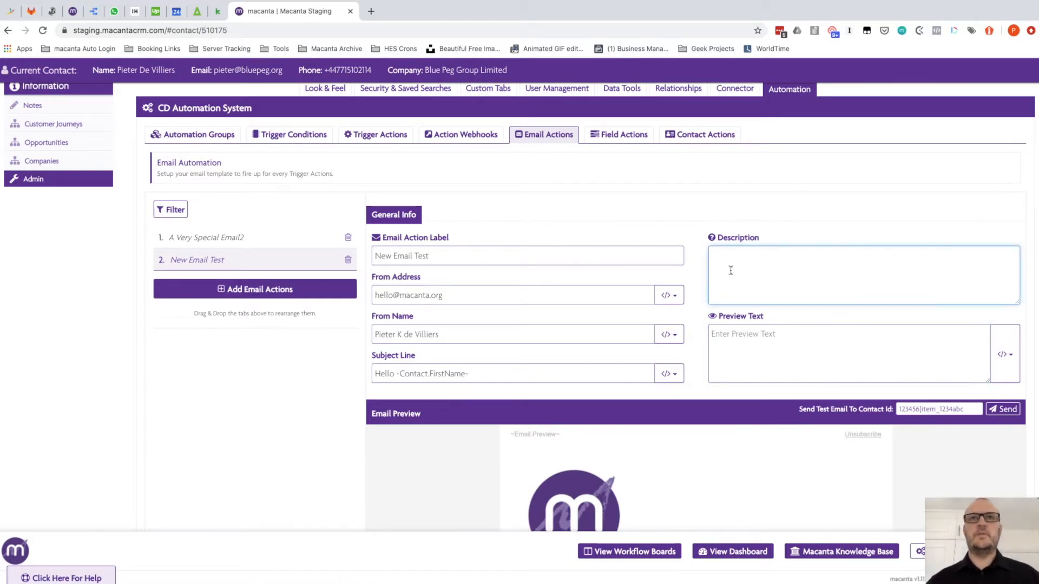
Apply the built-in 'Fathers day newsletter' template to the New Email Test action
scroll(336, 422, down, 5)
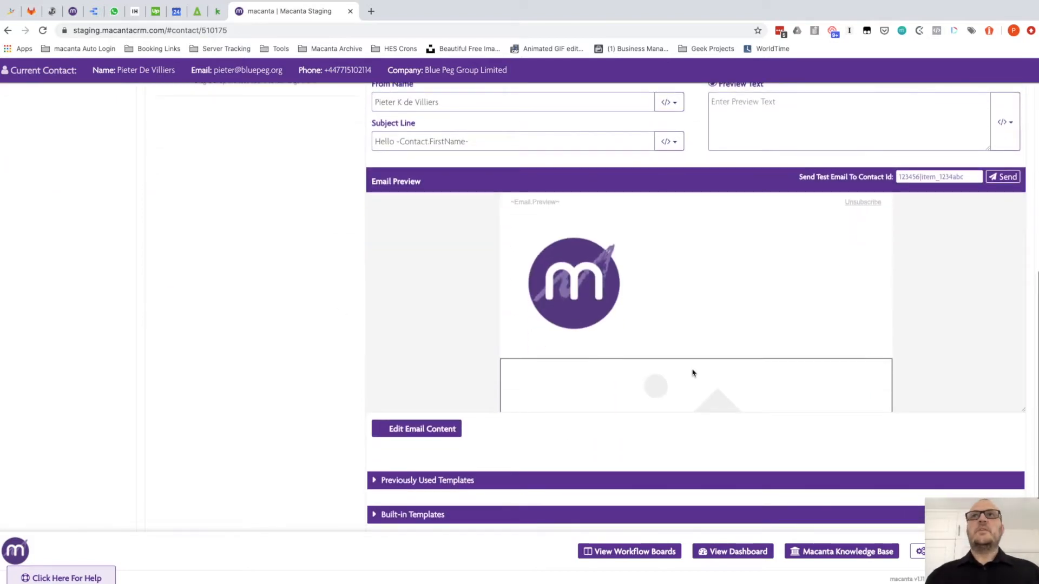
scroll(348, 400, down, 2)
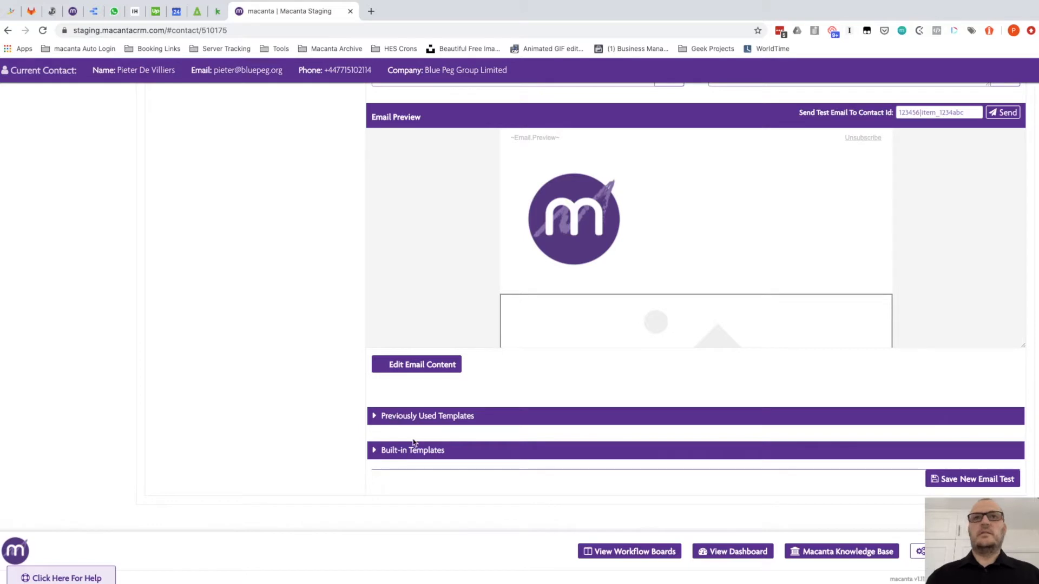
click(392, 451)
scroll(392, 453, down, 6)
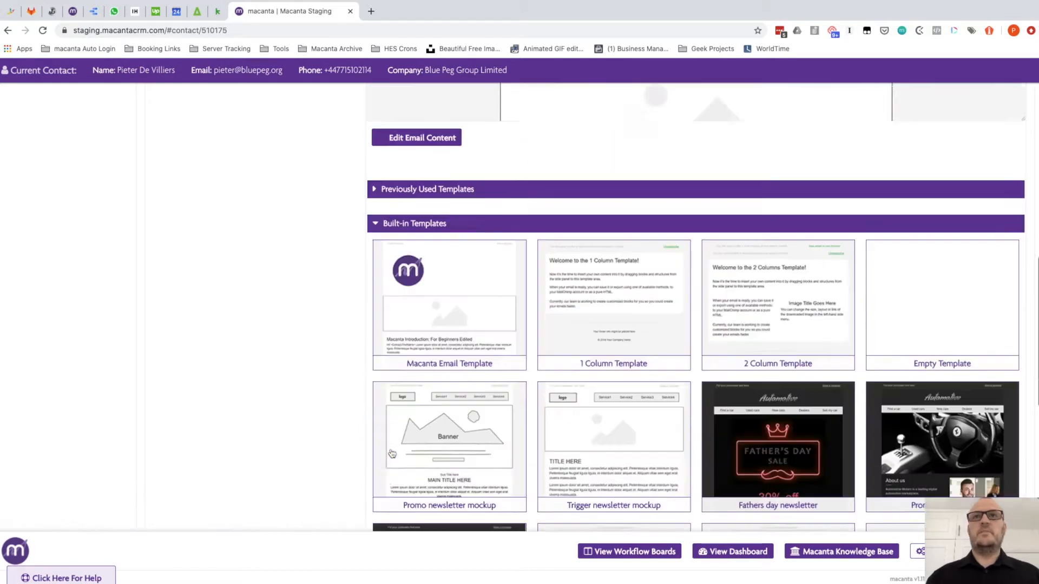
scroll(391, 452, down, 3)
mouse_move(773, 287)
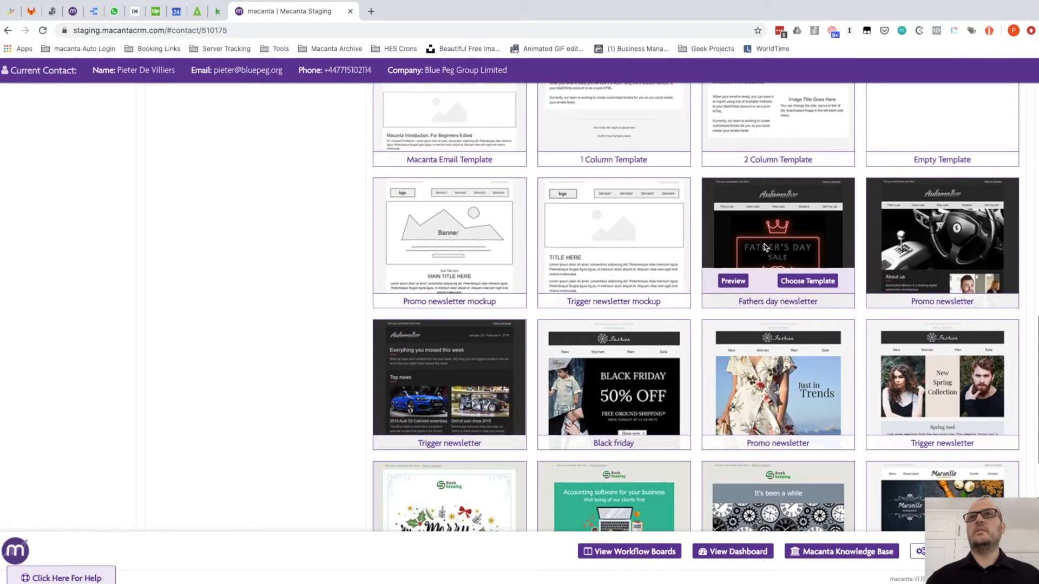
click(800, 286)
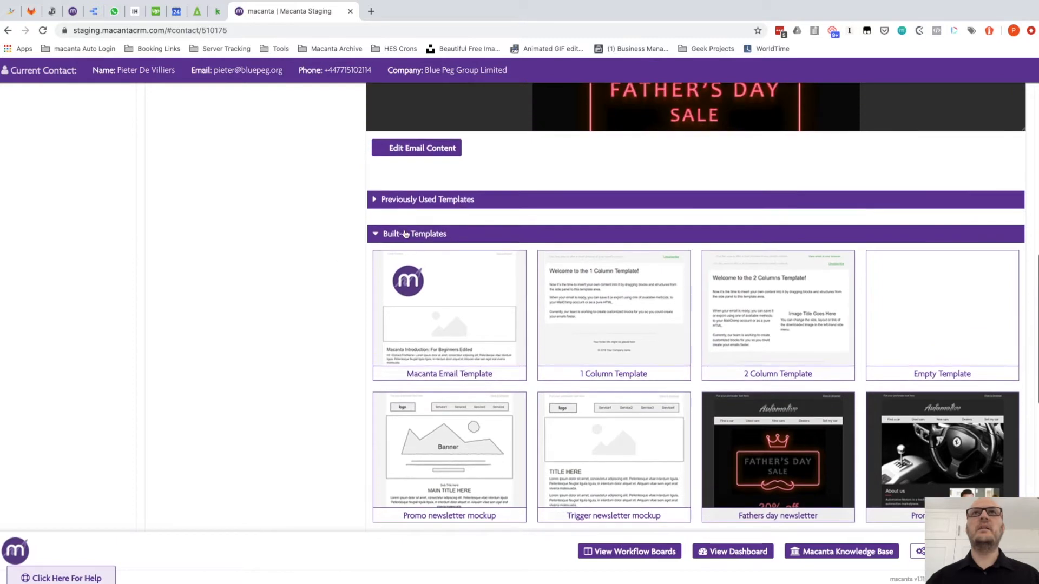
click(405, 233)
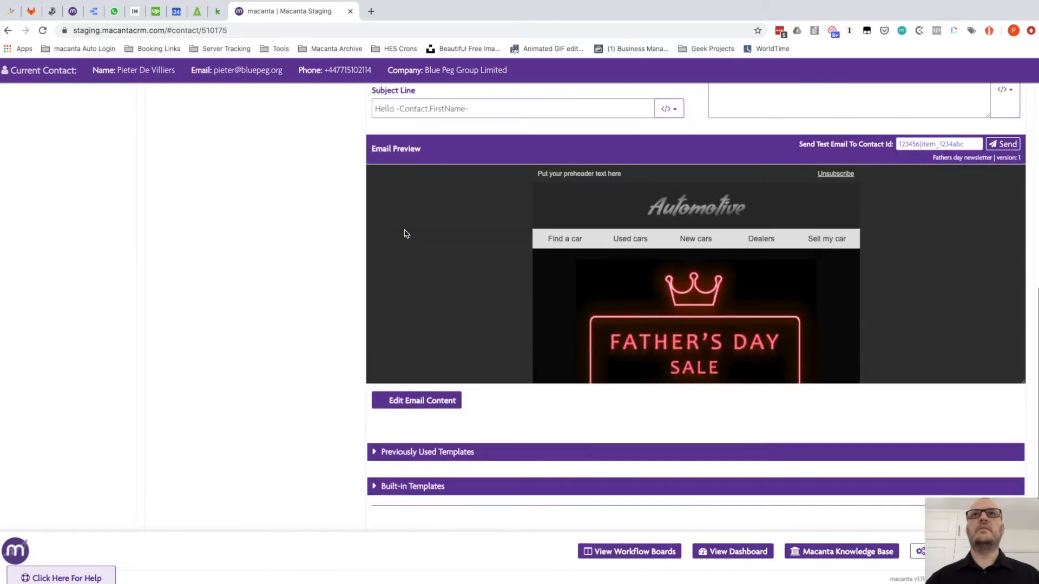
Scroll through the email preview to review the Father's Day sale design
scroll(613, 289, down, 10)
scroll(613, 288, up, 10)
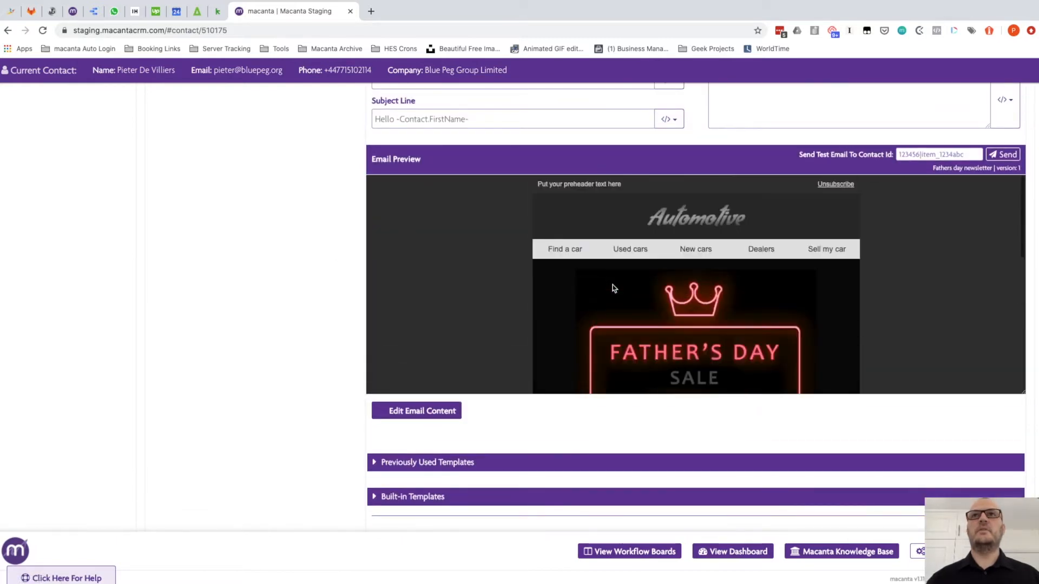
scroll(613, 288, down, 10)
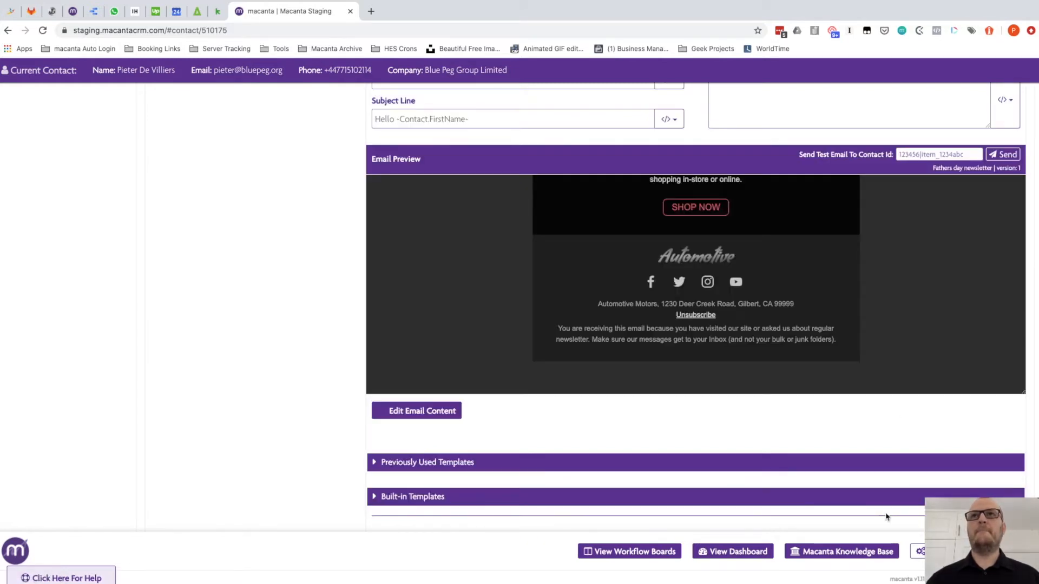
scroll(639, 477, up, 3)
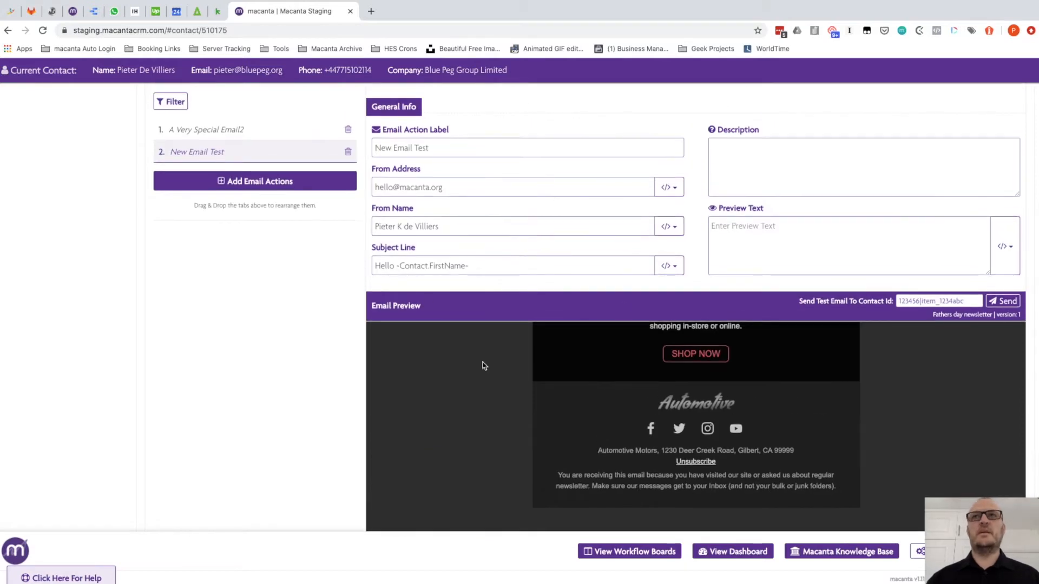
scroll(345, 396, down, 3)
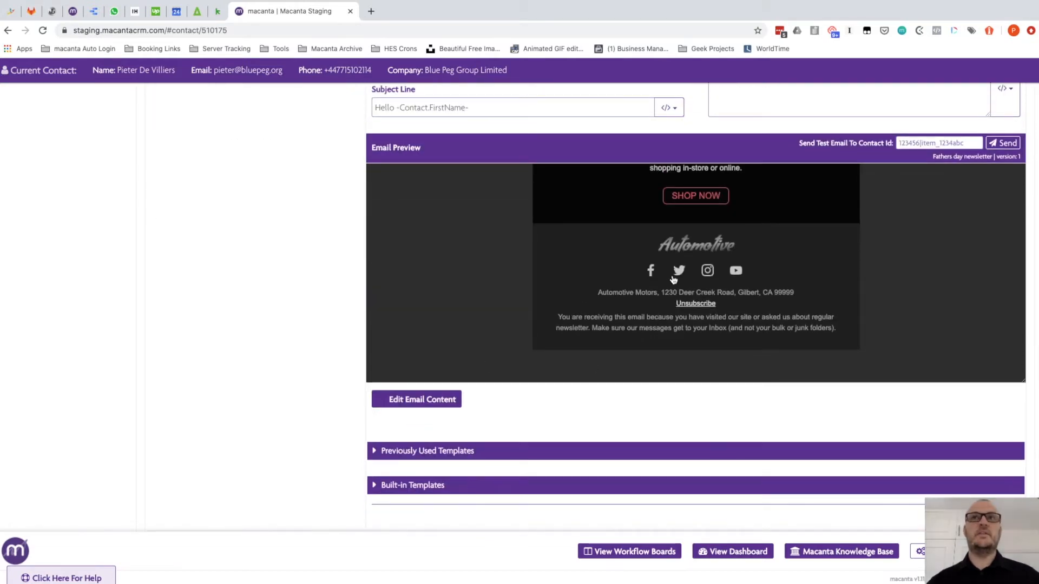
In the Email Builder, replace the template name with 'New Email Test'
click(408, 403)
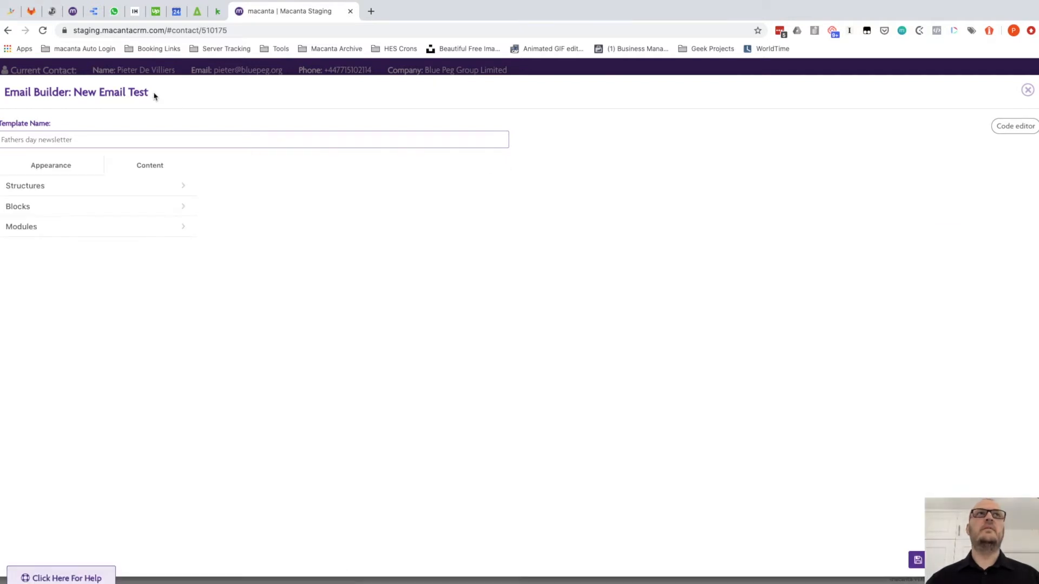
drag(149, 93, 75, 93)
key(super+c)
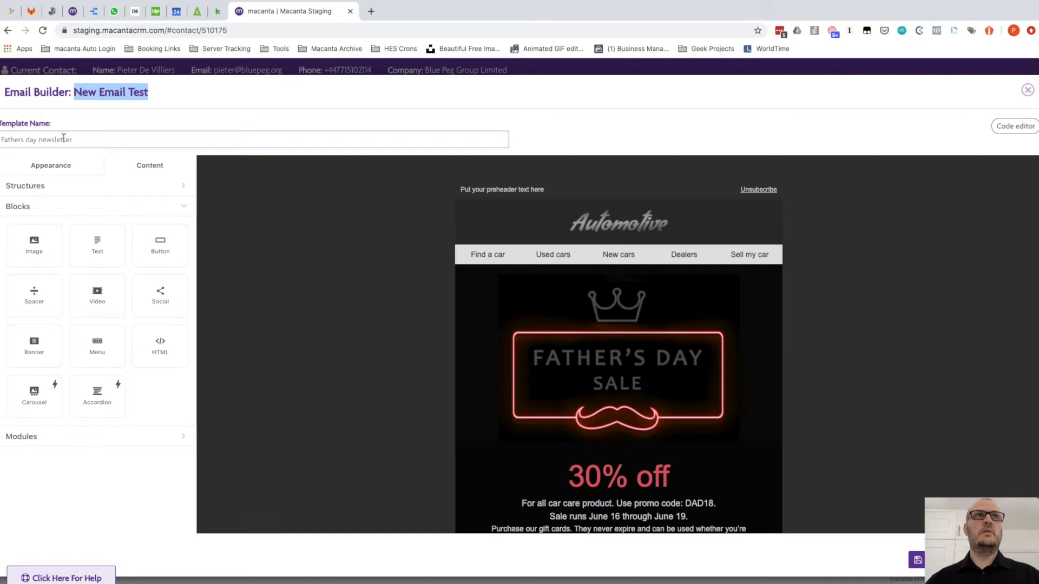
drag(76, 139, 1, 140)
key(super+v)
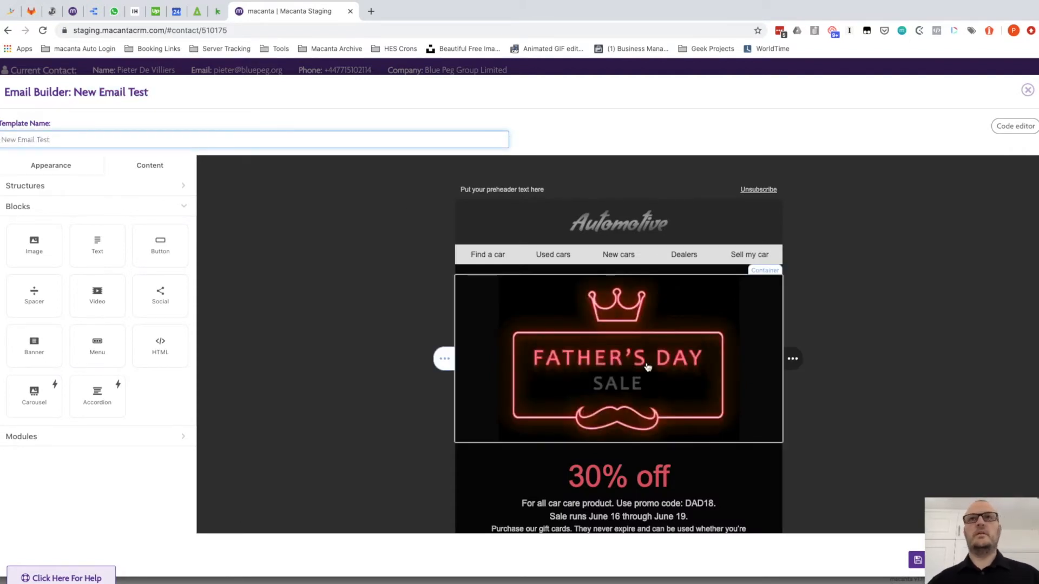
click(579, 314)
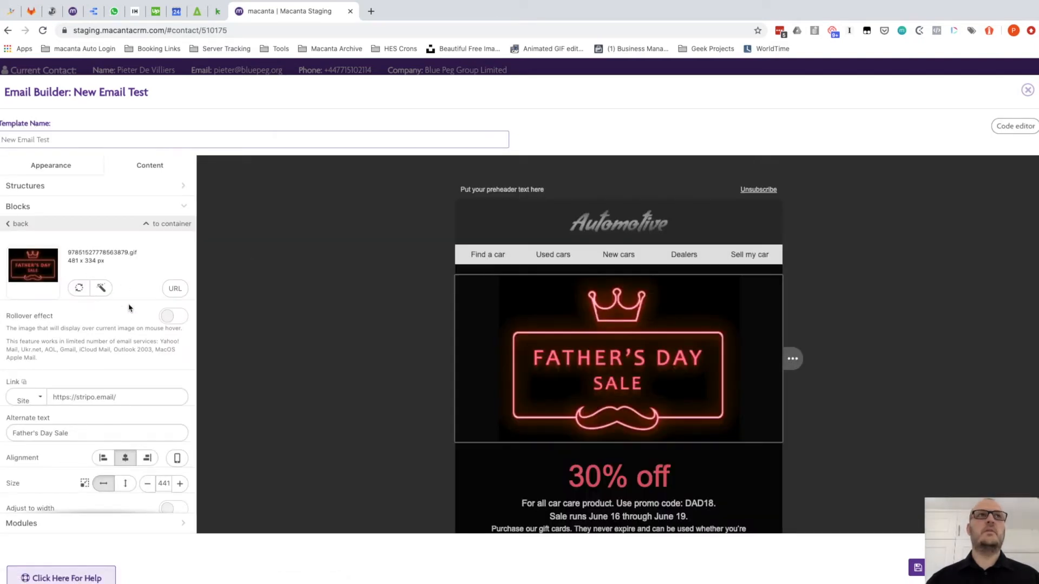
click(611, 228)
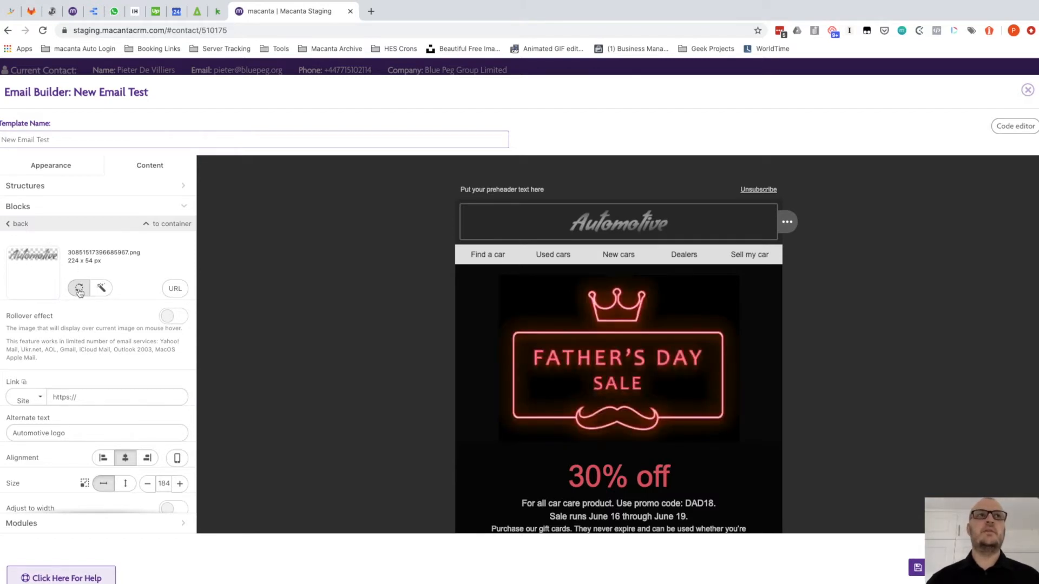
scroll(87, 290, down, 3)
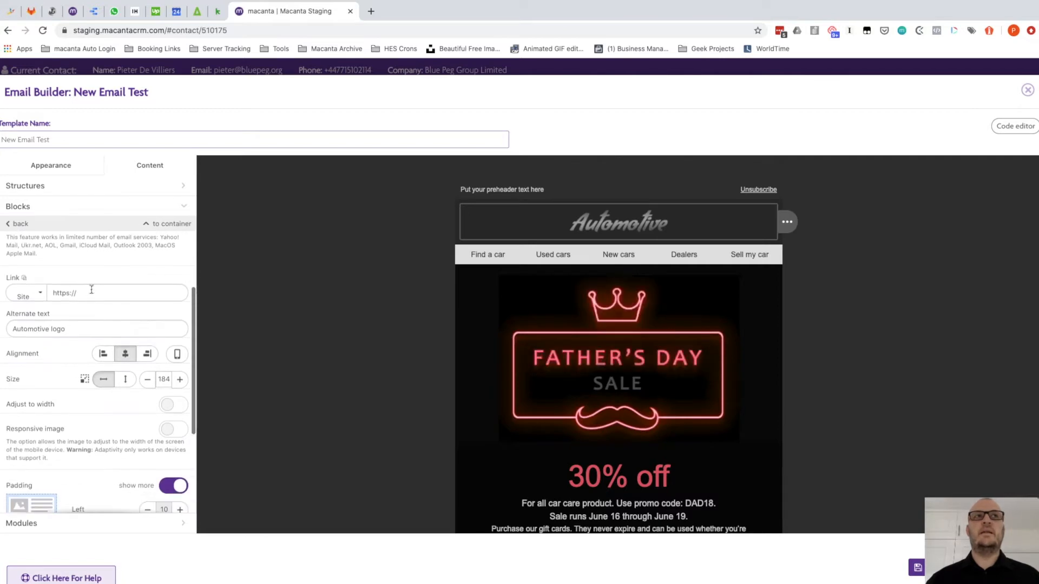
scroll(88, 324, down, 3)
scroll(89, 340, up, 4)
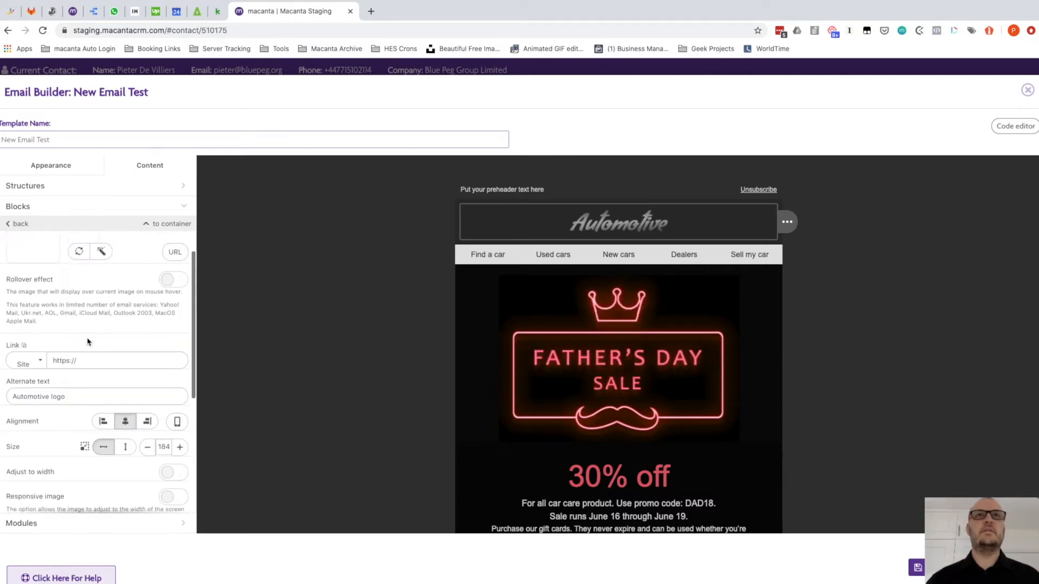
scroll(88, 341, up, 1)
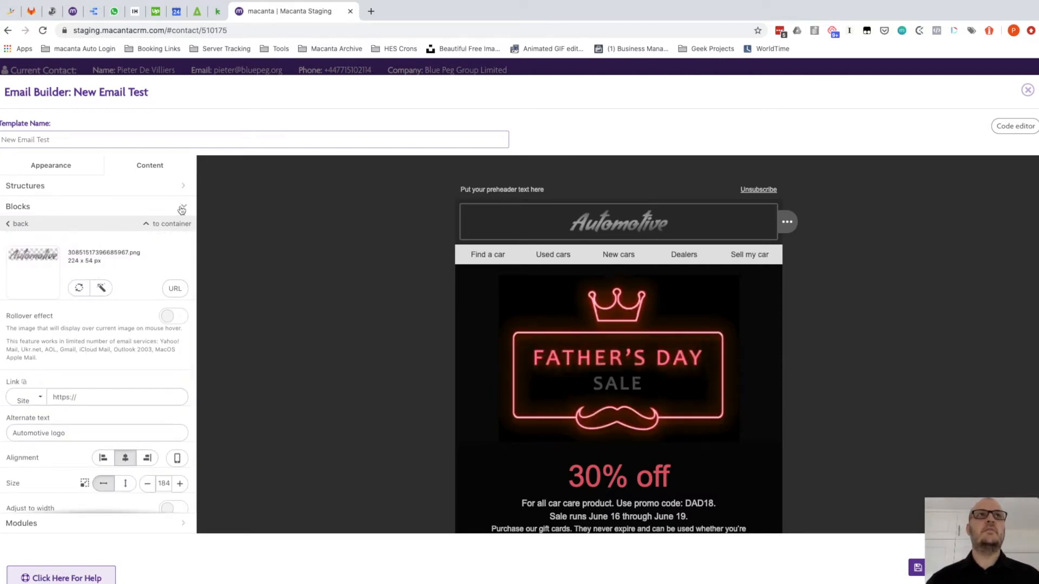
click(22, 207)
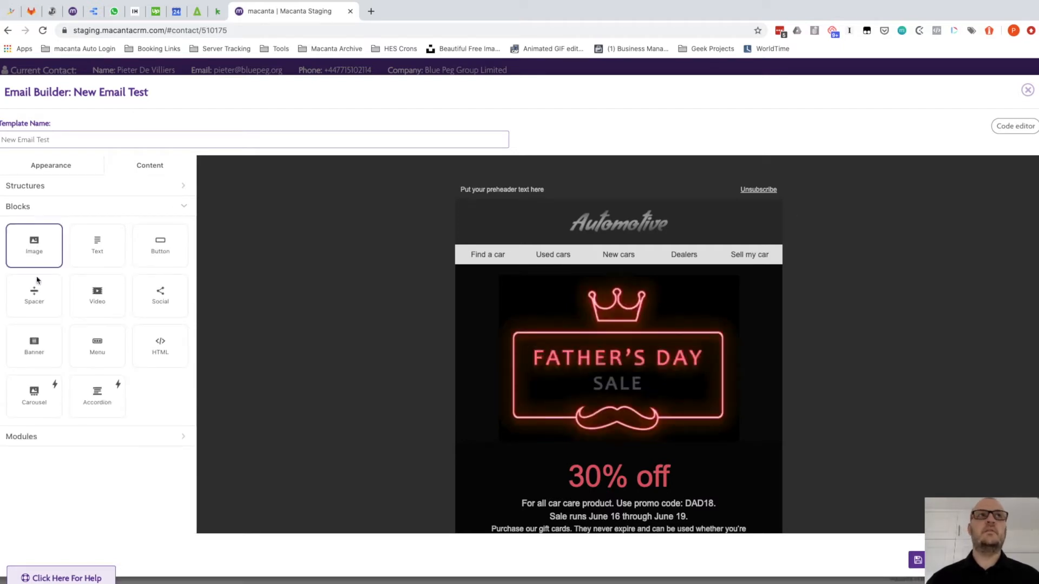
Drop a spacer and a text block above the navigation links and clear its placeholder text
drag(34, 293, 636, 268)
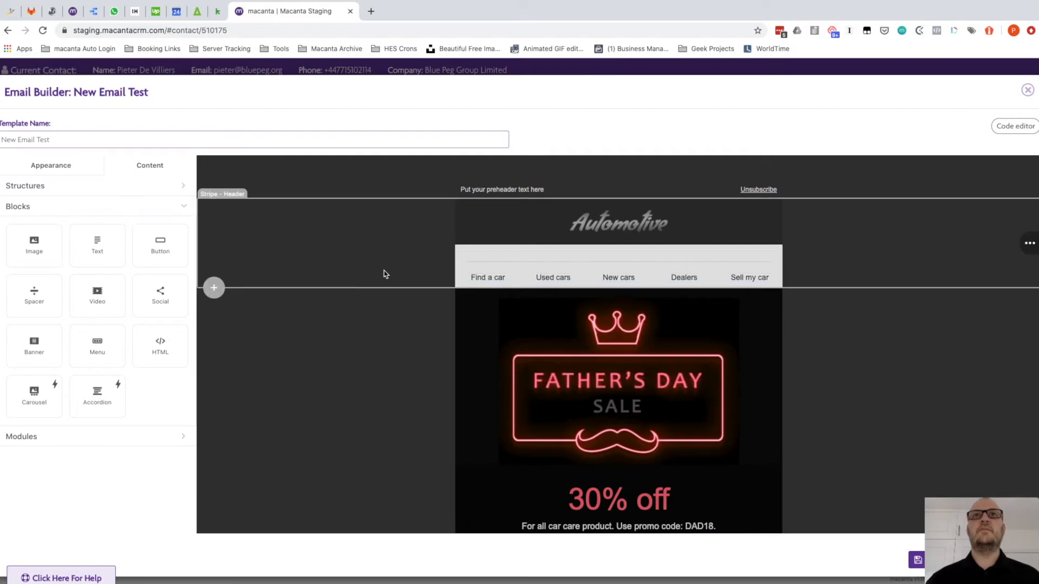
drag(99, 245, 633, 267)
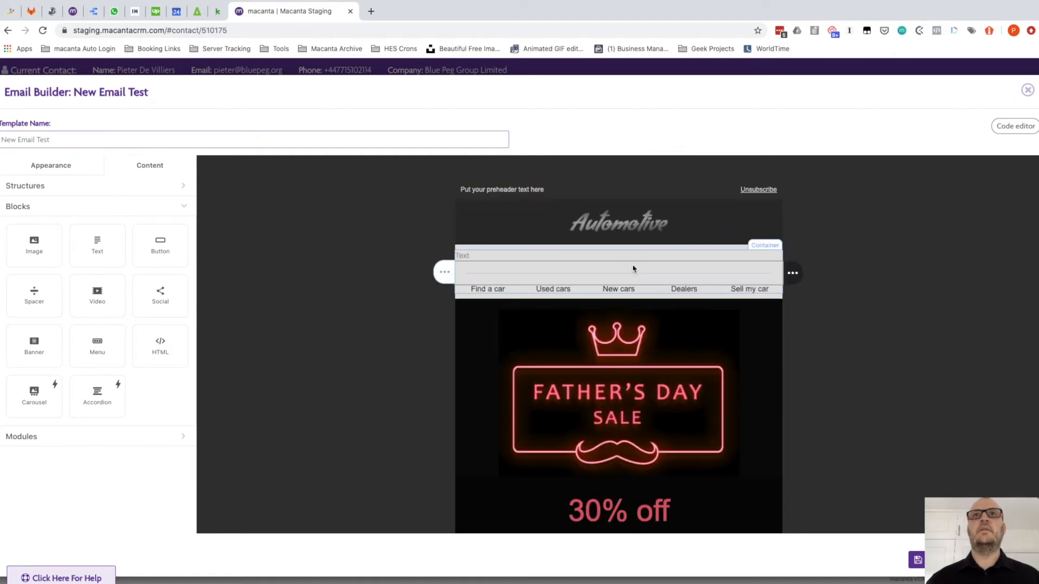
double_click(463, 257)
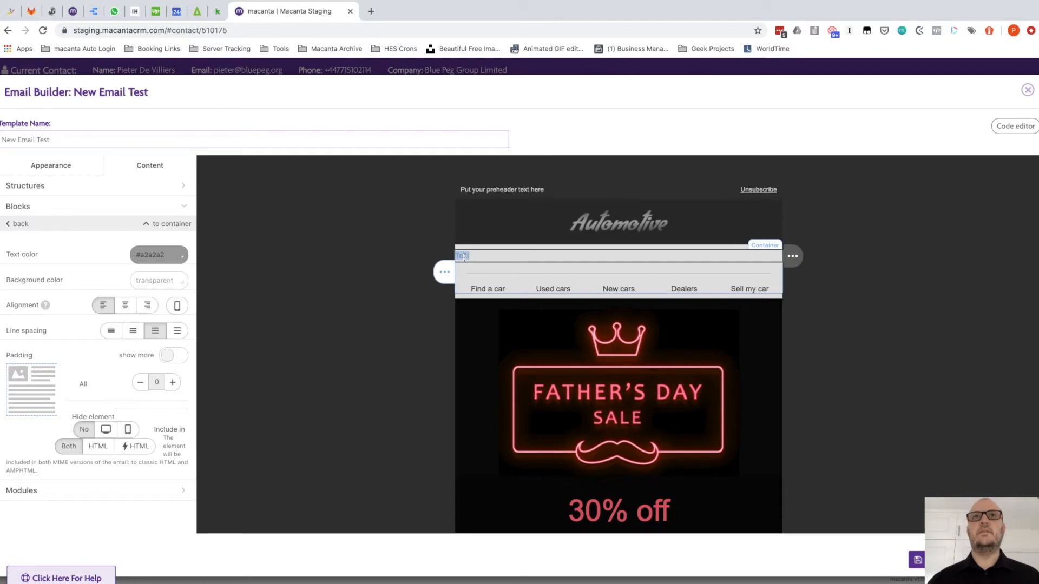
click(488, 255)
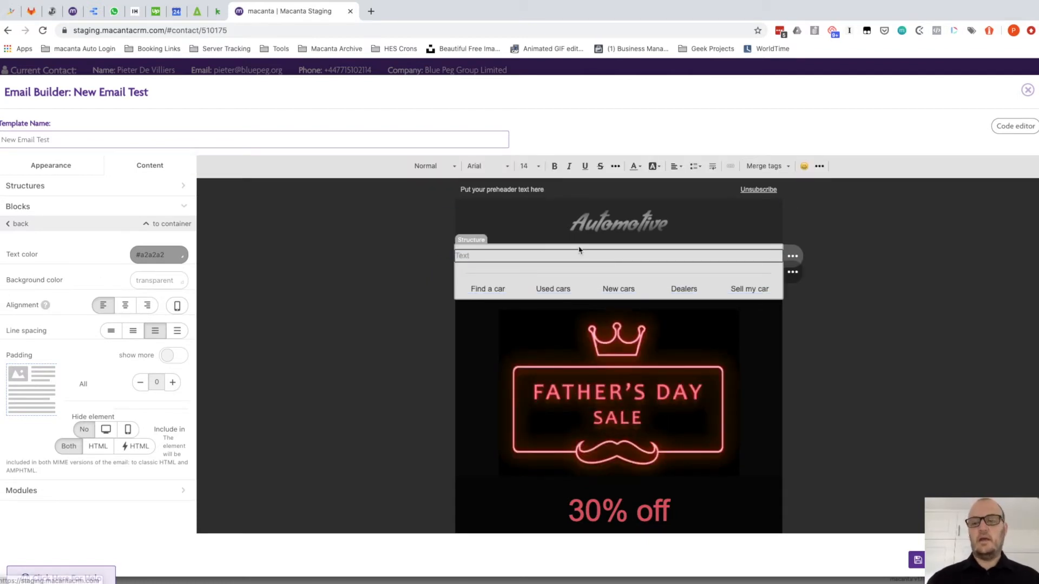
key(BackSpace)
key(BackSpace)
key(BackSpace)
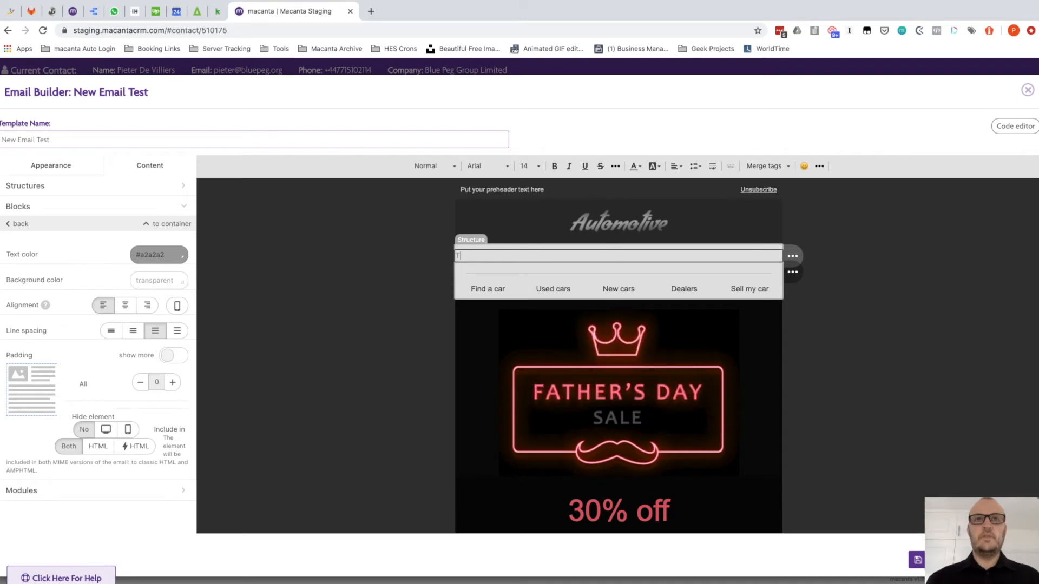
key(BackSpace)
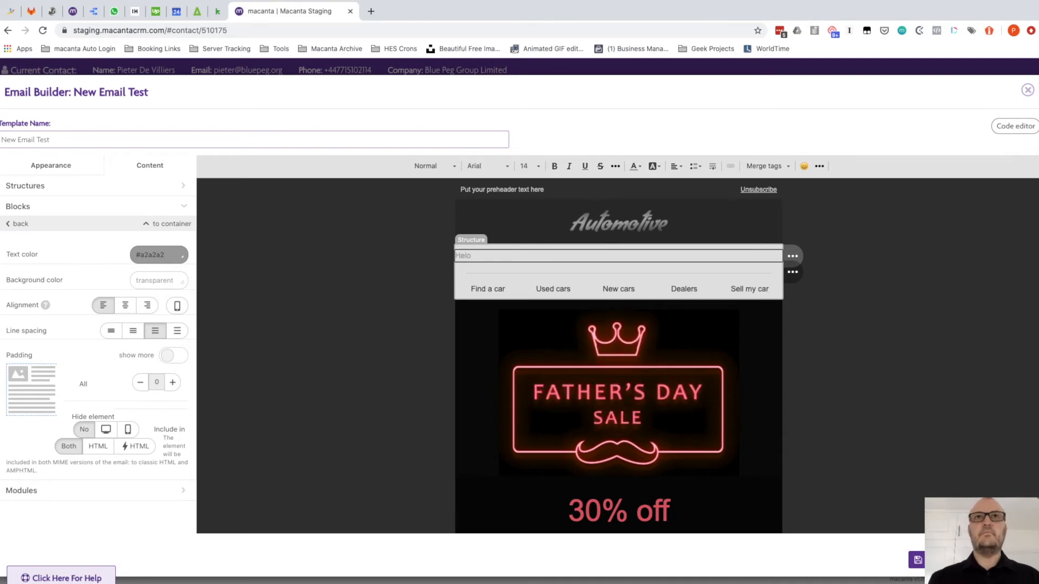
click(776, 169)
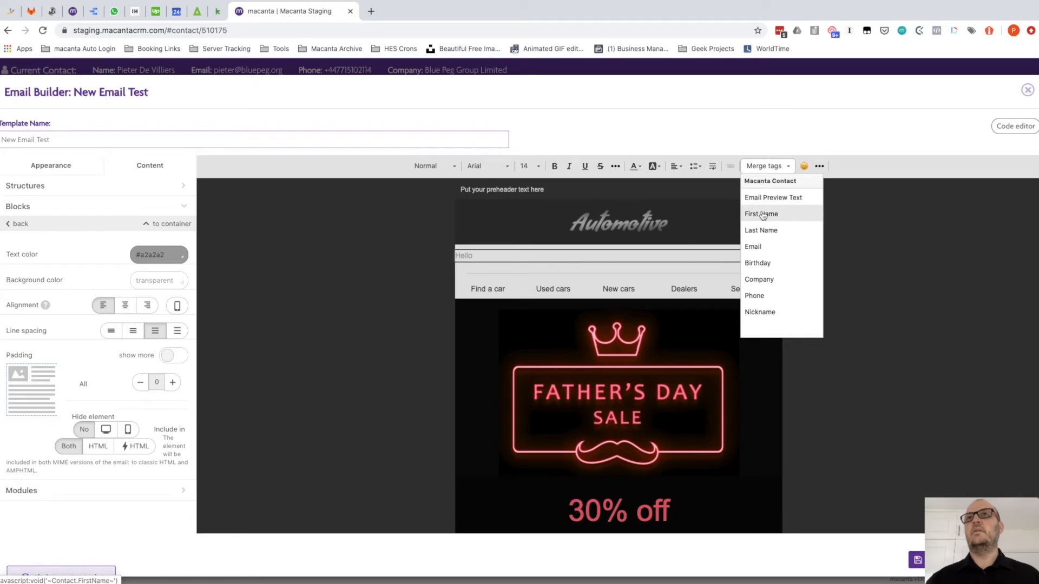
scroll(763, 216, down, 1)
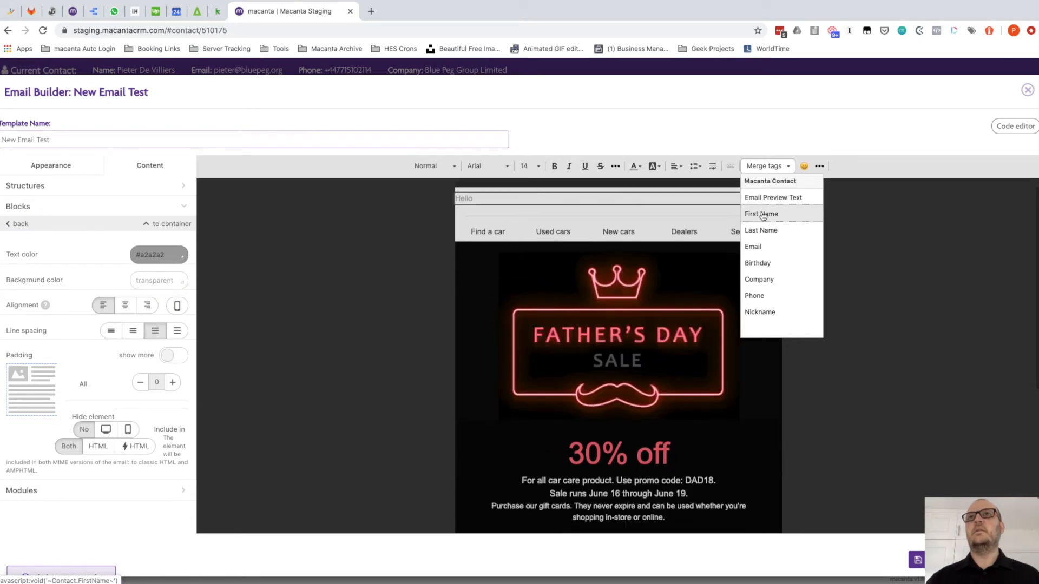
click(762, 214)
scroll(577, 261, up, 1)
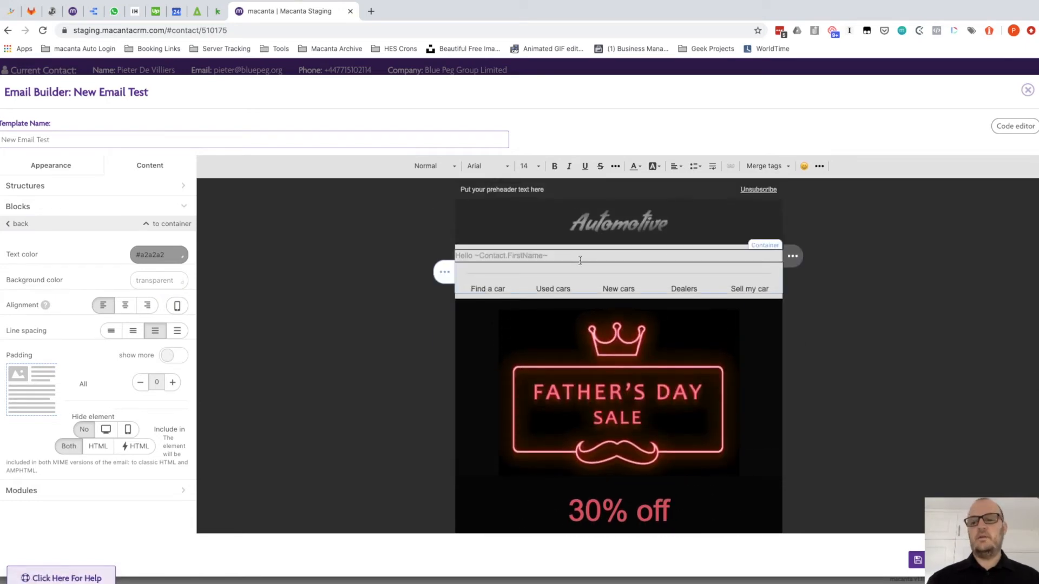
key(Return)
key(Return)
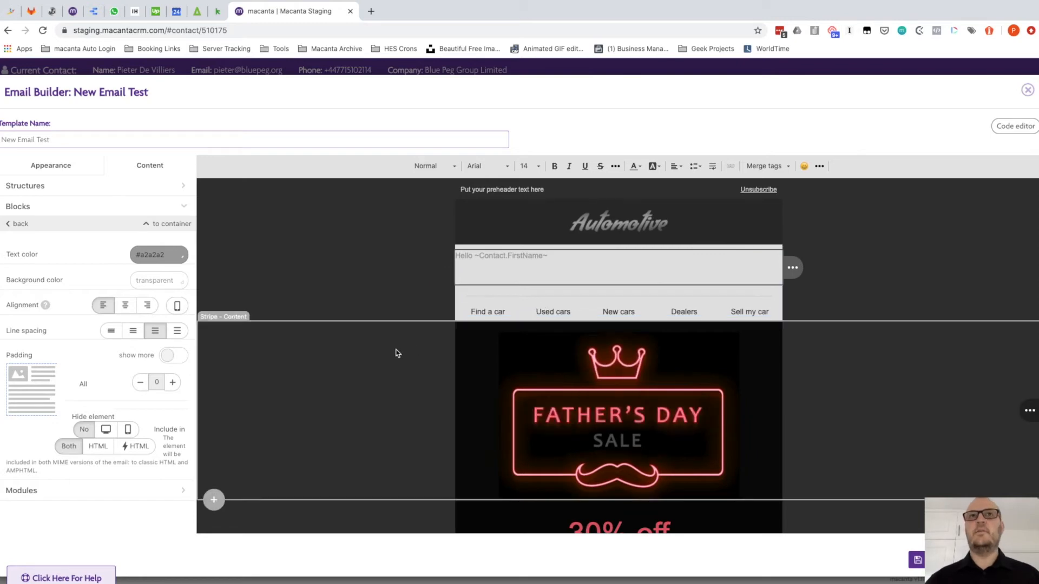
scroll(456, 374, down, 5)
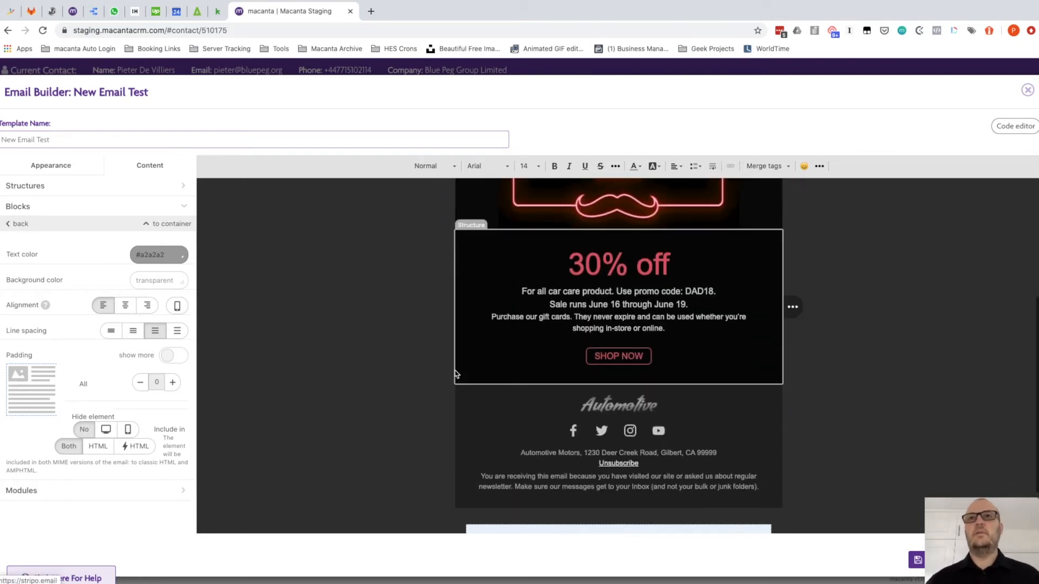
scroll(456, 374, up, 4)
scroll(456, 375, down, 5)
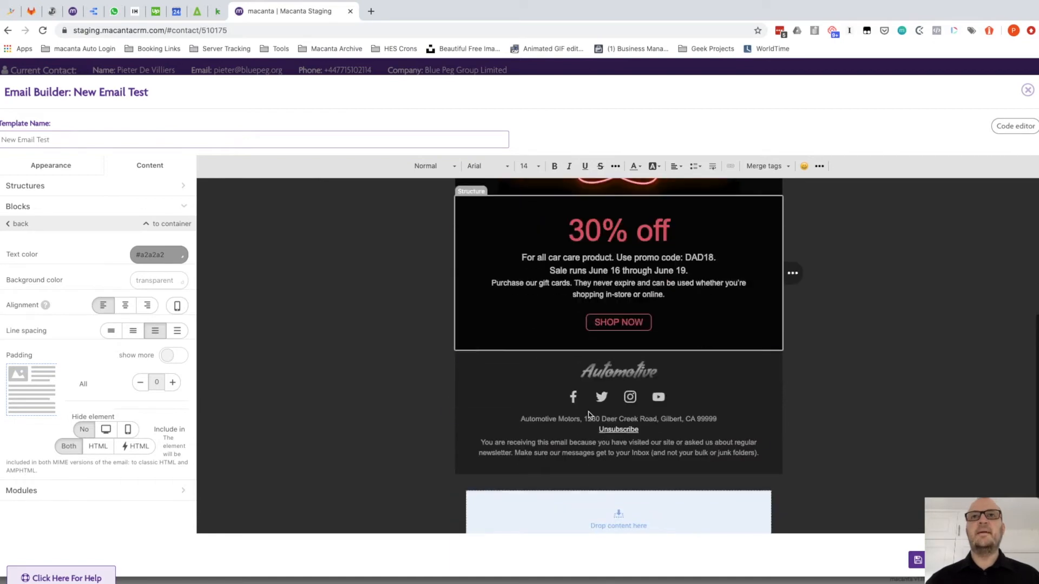
scroll(435, 386, up, 1)
scroll(436, 387, down, 1)
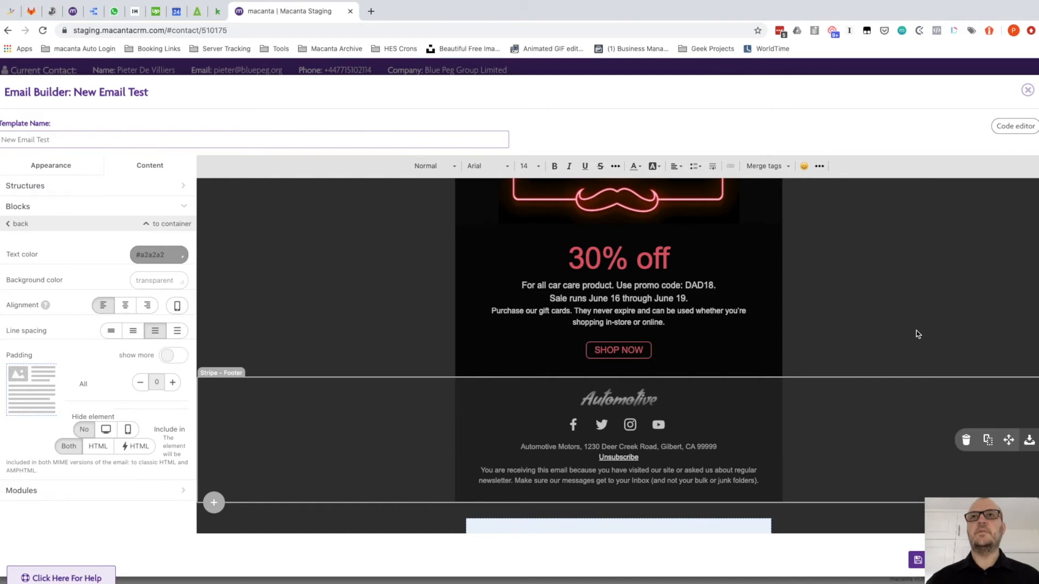
scroll(916, 331, up, 3)
scroll(897, 342, down, 1)
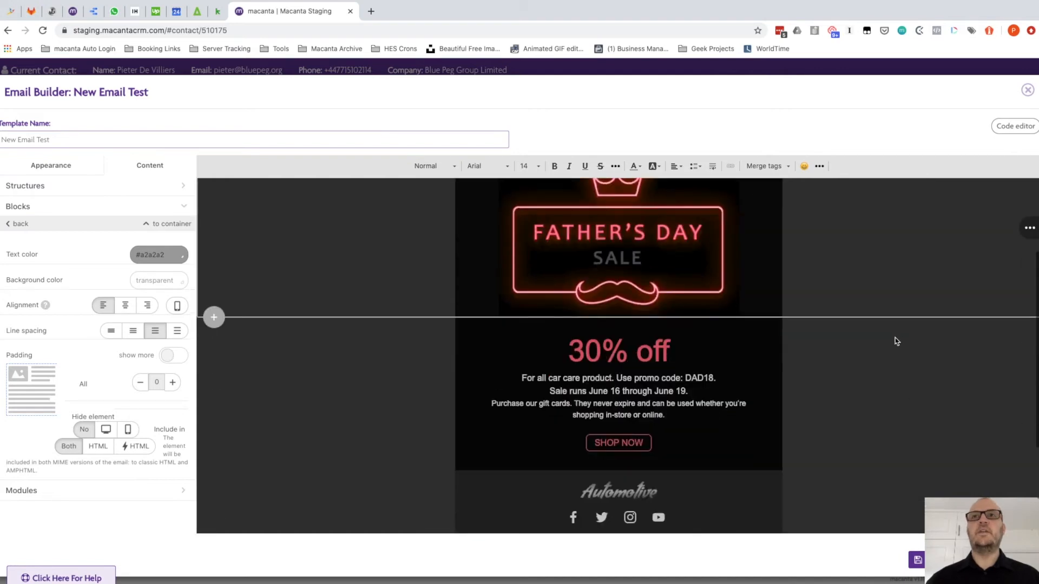
mouse_move(963, 393)
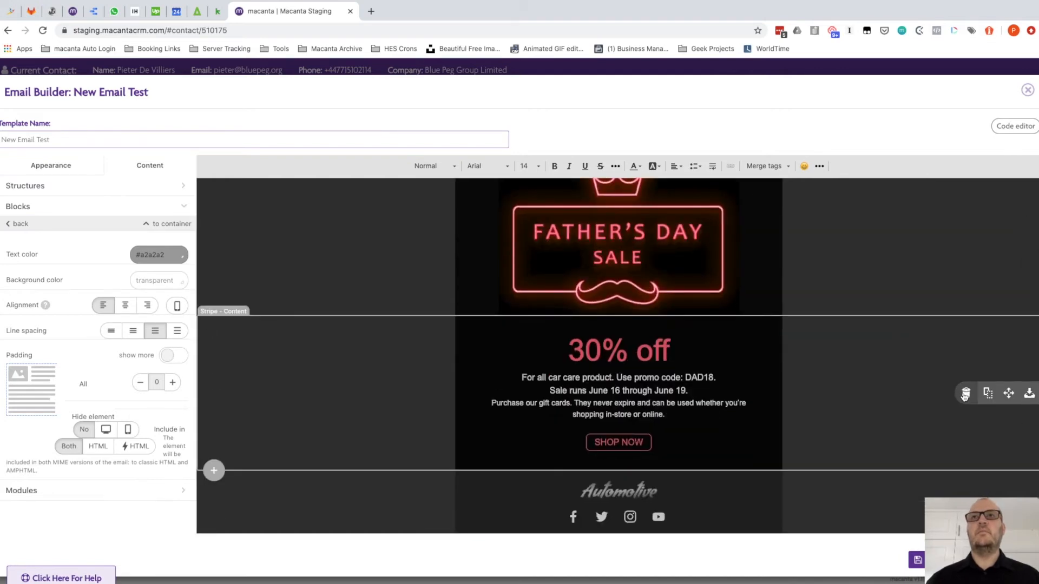
Delete the 30% off promotion block and the Father's Day banner block
click(965, 393)
scroll(553, 265, up, 2)
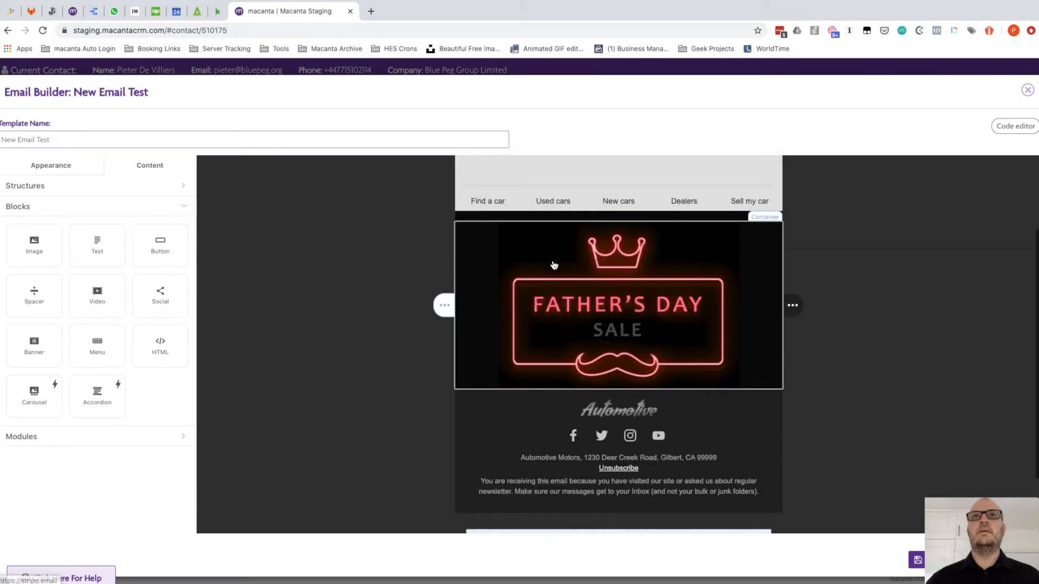
scroll(553, 265, up, 1)
mouse_move(443, 336)
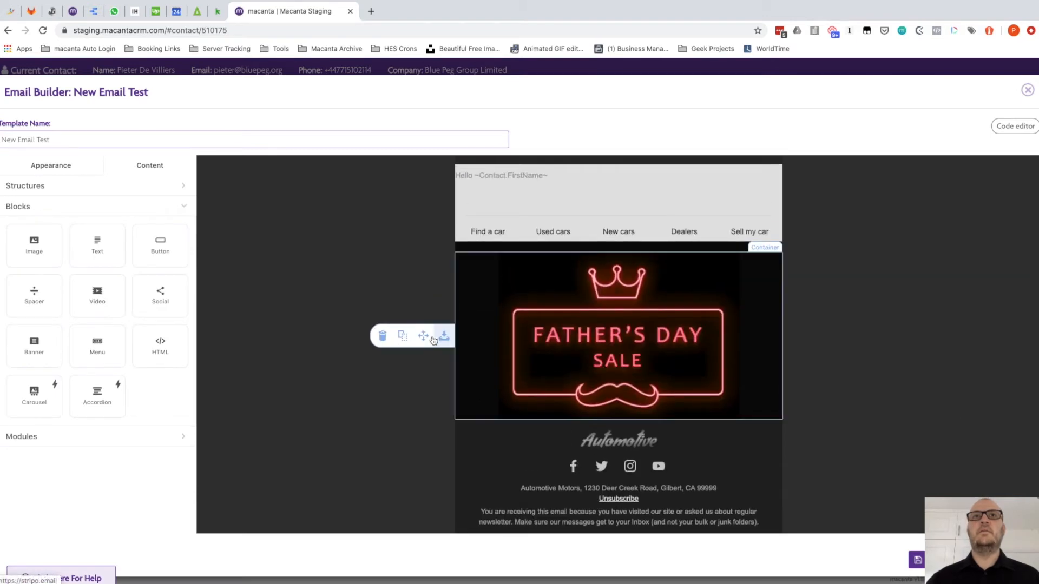
click(382, 338)
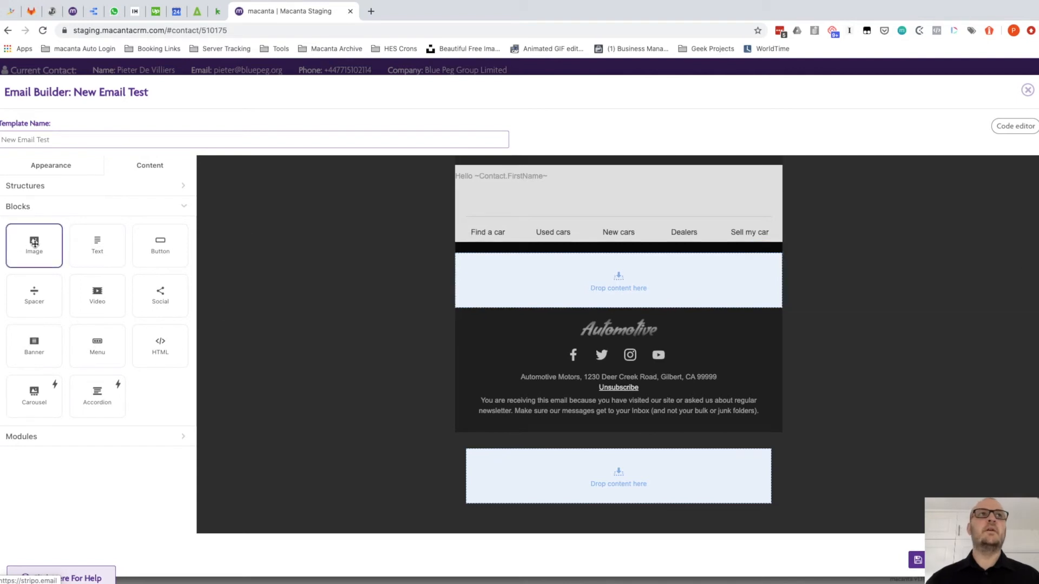
Insert a video block into the emptied area and save the edited template
drag(34, 243, 615, 275)
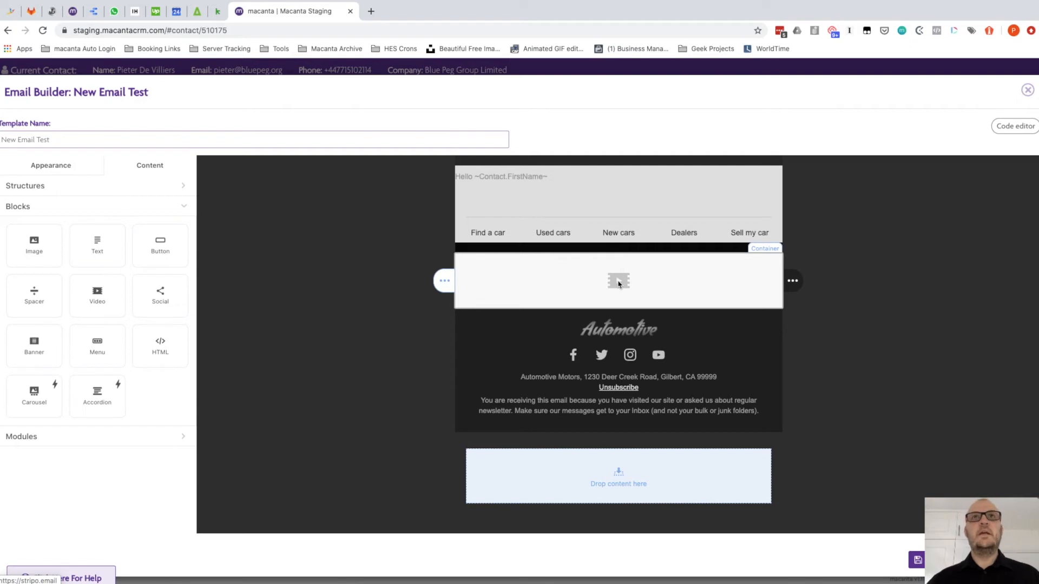
scroll(483, 367, up, 3)
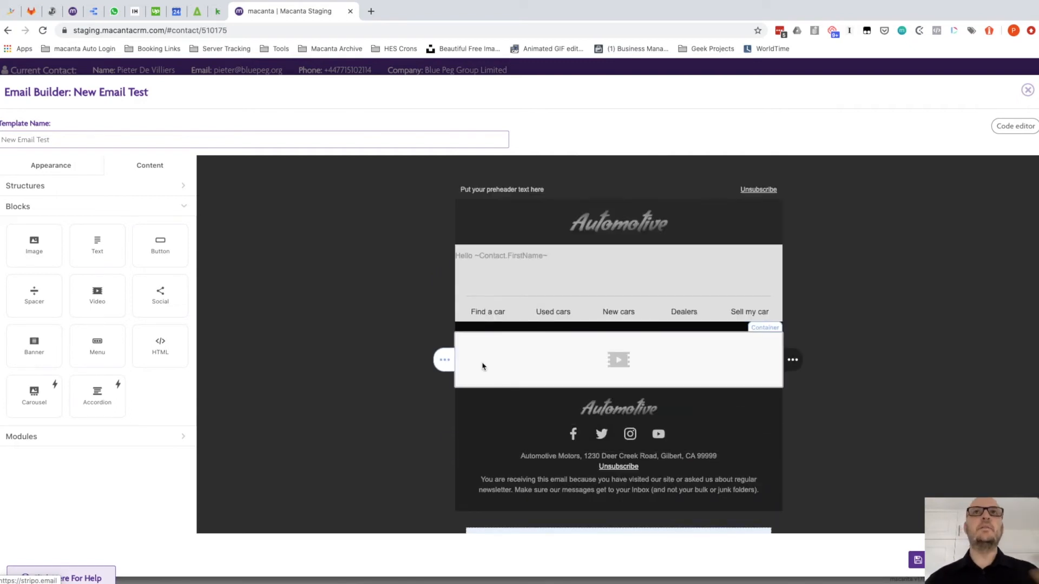
scroll(483, 366, down, 3)
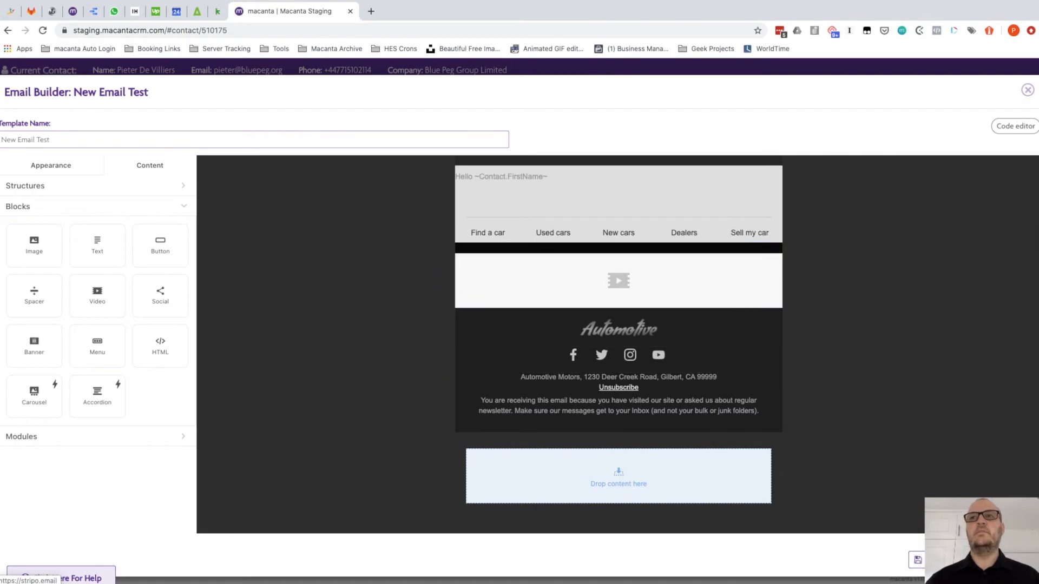
click(932, 560)
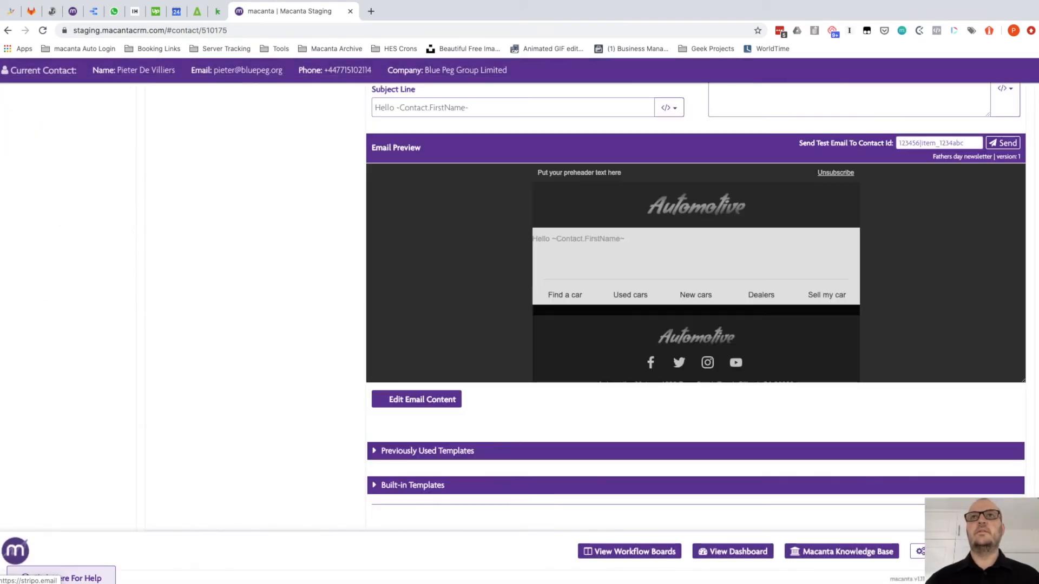
scroll(732, 312, down, 3)
scroll(732, 313, up, 3)
scroll(730, 314, down, 1)
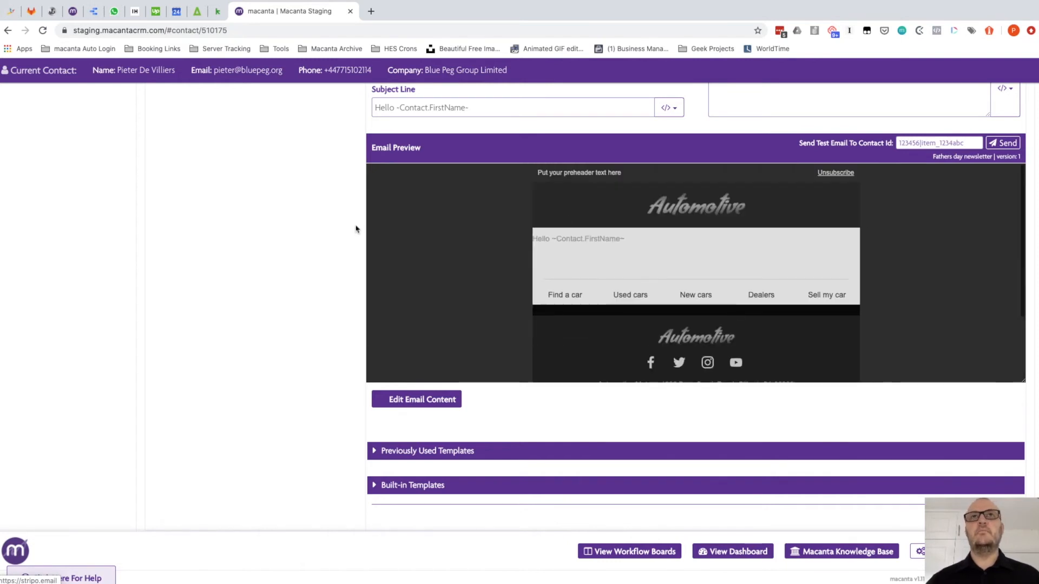
scroll(342, 227, up, 1)
scroll(342, 227, up, 3)
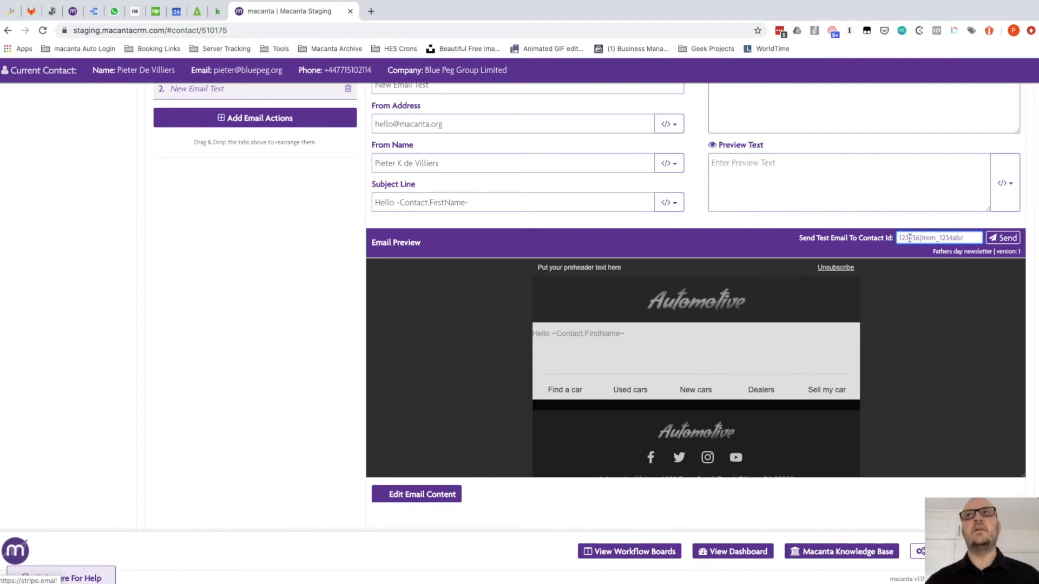
scroll(681, 262, up, 5)
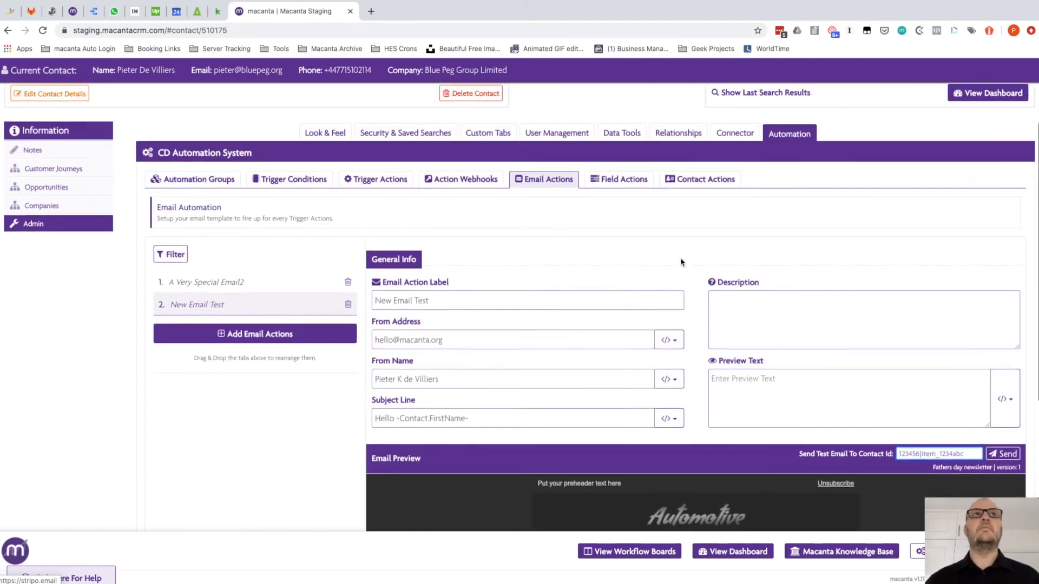
scroll(681, 262, up, 1)
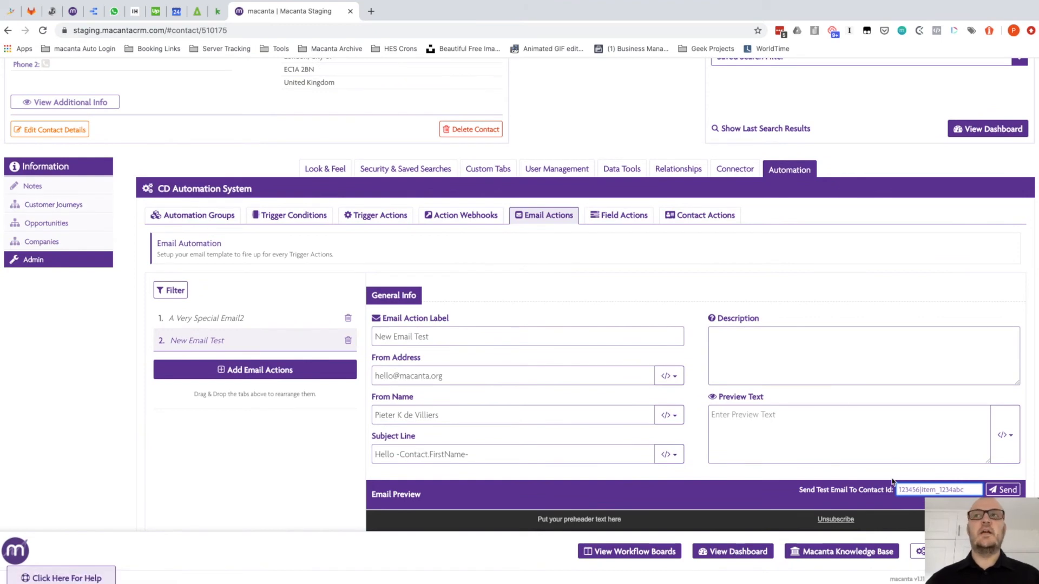
Paste the current contact's ID into Send Test Email To Contact Id, then go to Customer Journeys
double_click(223, 30)
key(super+c)
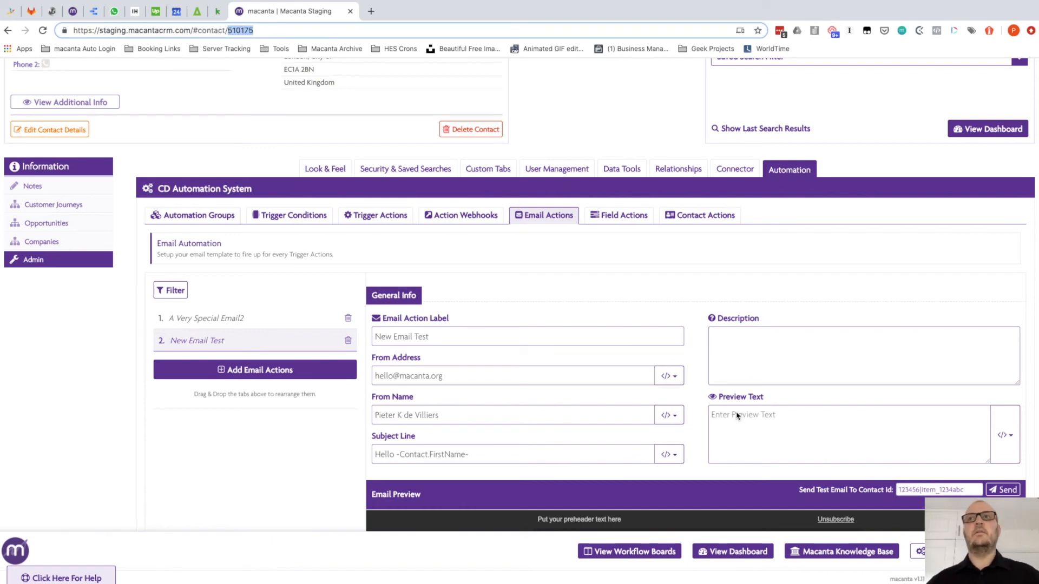
click(912, 488)
key(super+v)
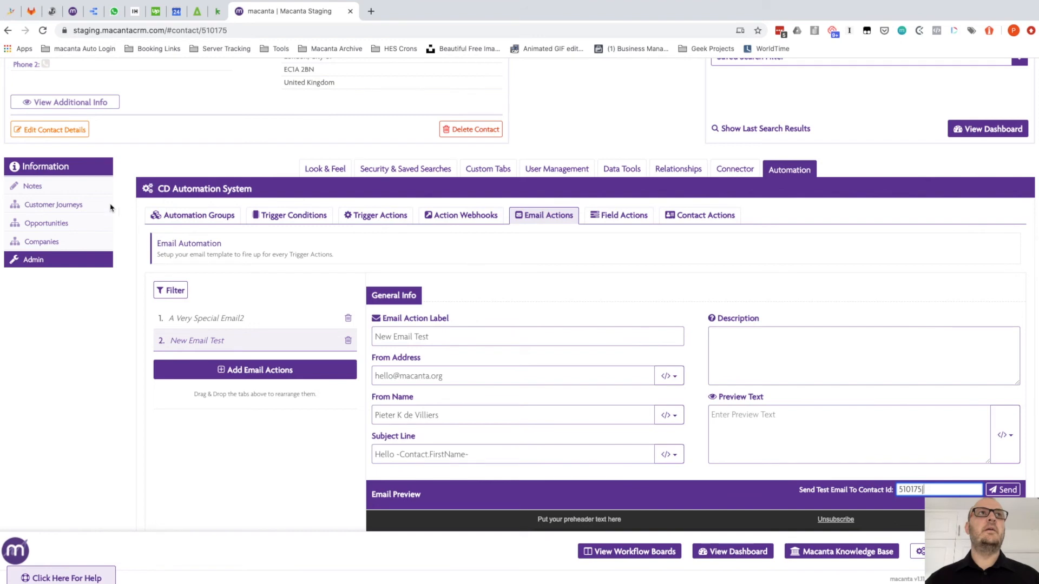
click(64, 206)
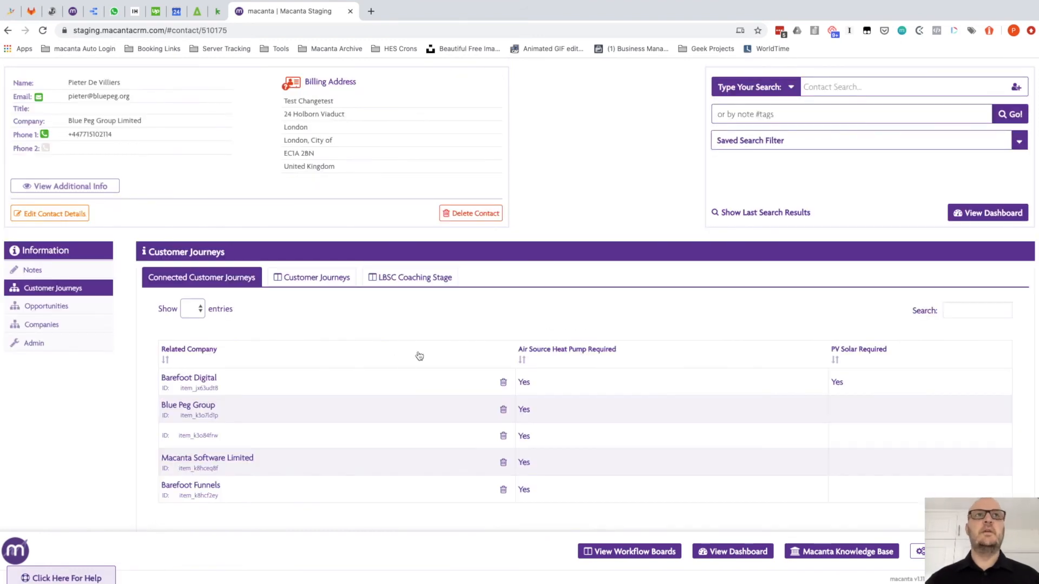
Copy the Barefoot Digital journey's item ID and return to Admin Email Actions
click(231, 388)
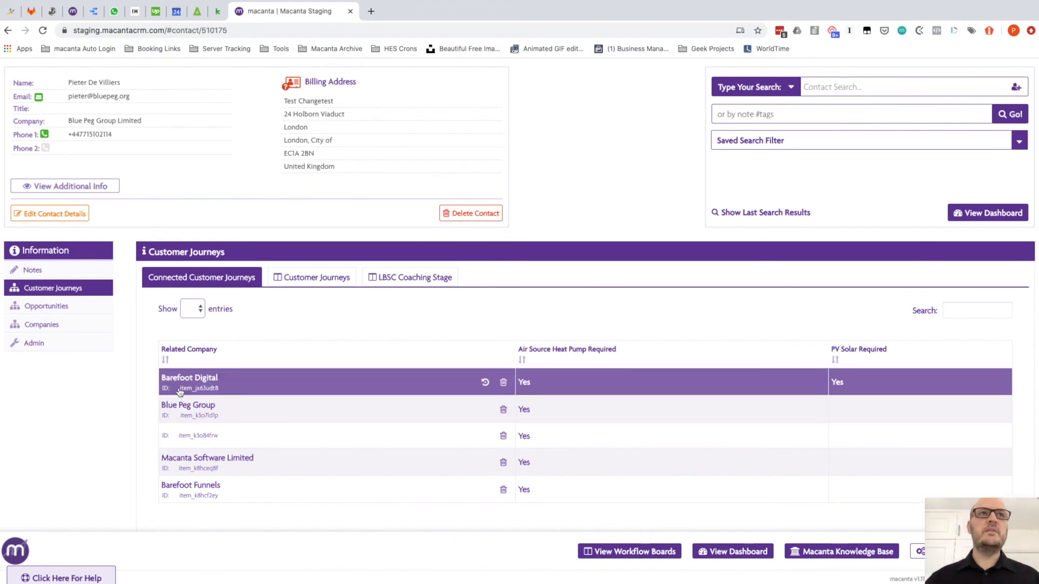
double_click(216, 388)
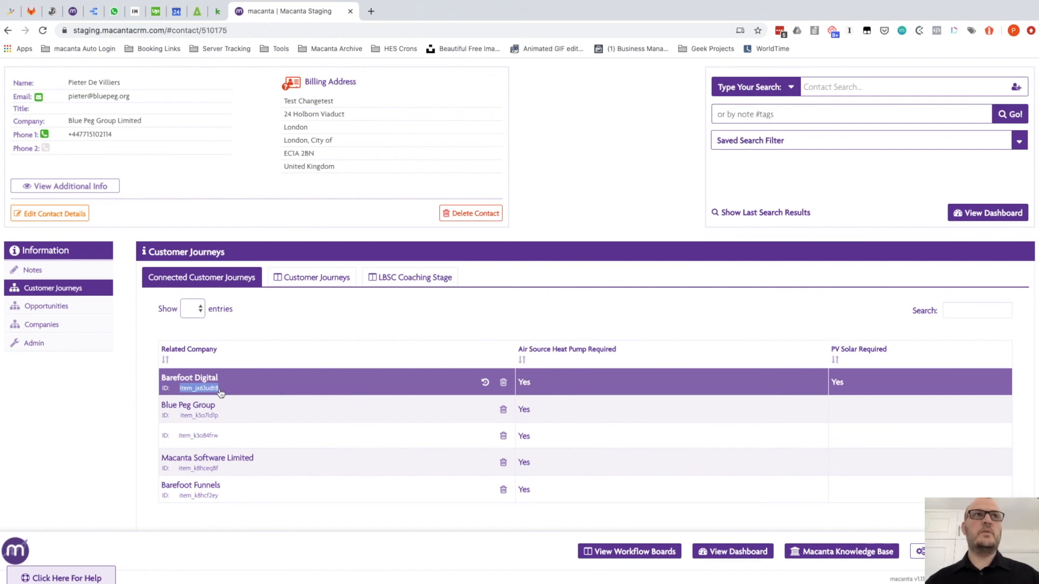
click(46, 344)
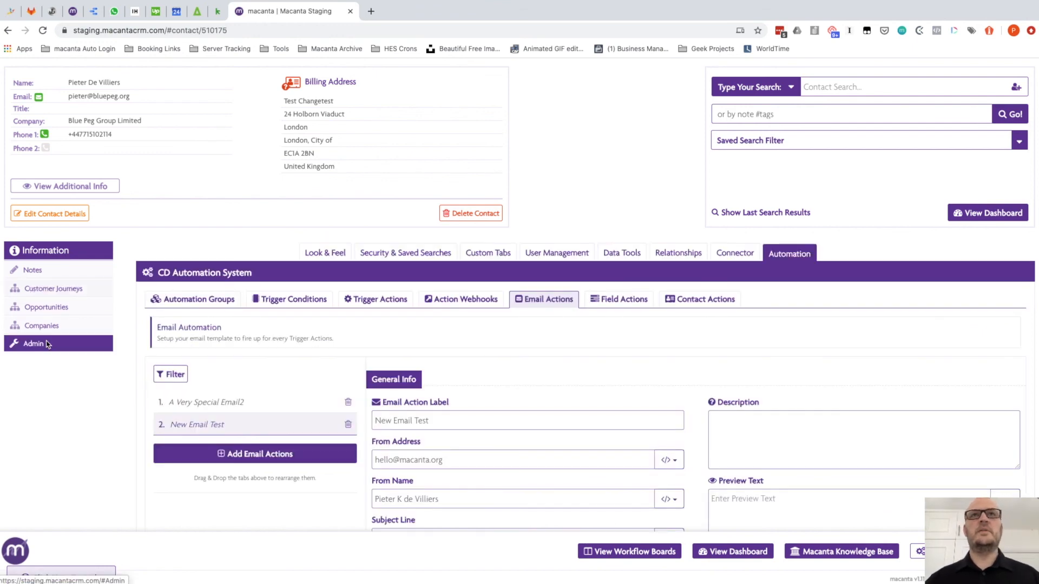
Add '|' and the Barefoot Digital item ID after the contact ID, then send the New Email Test test
scroll(666, 322, down, 3)
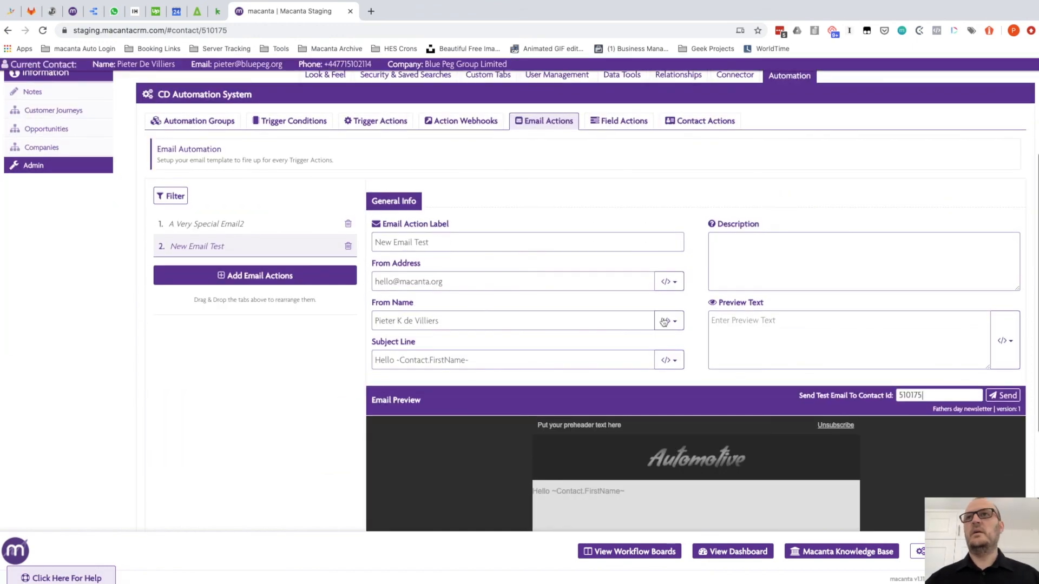
click(942, 394)
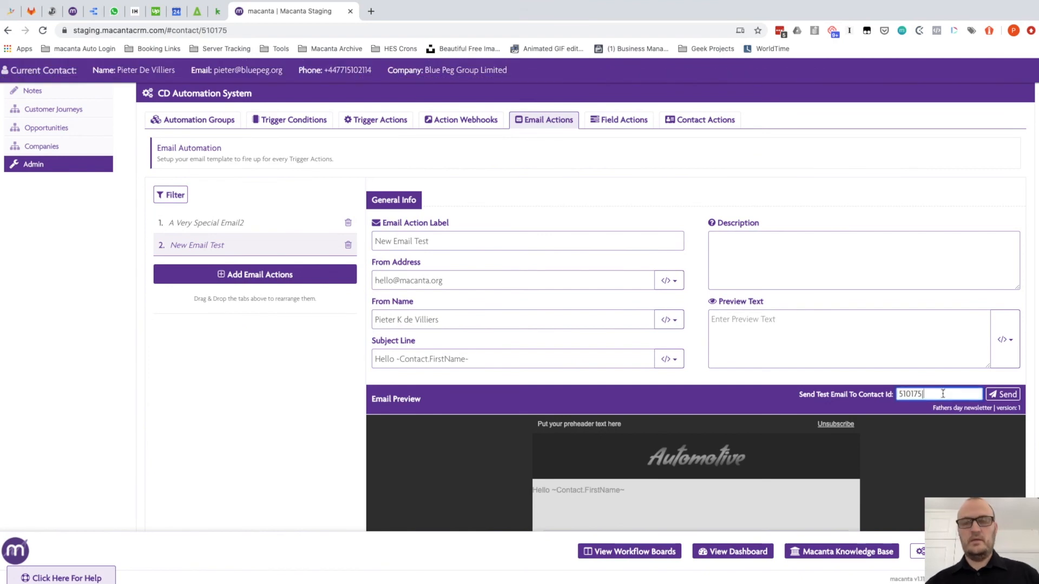
text(|item_jx63udt8)
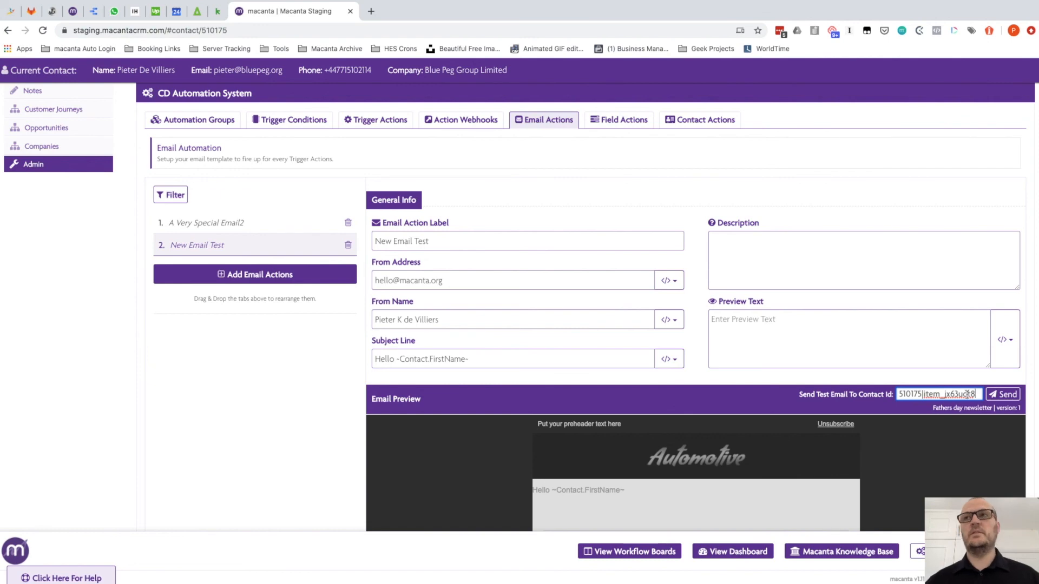
click(1006, 396)
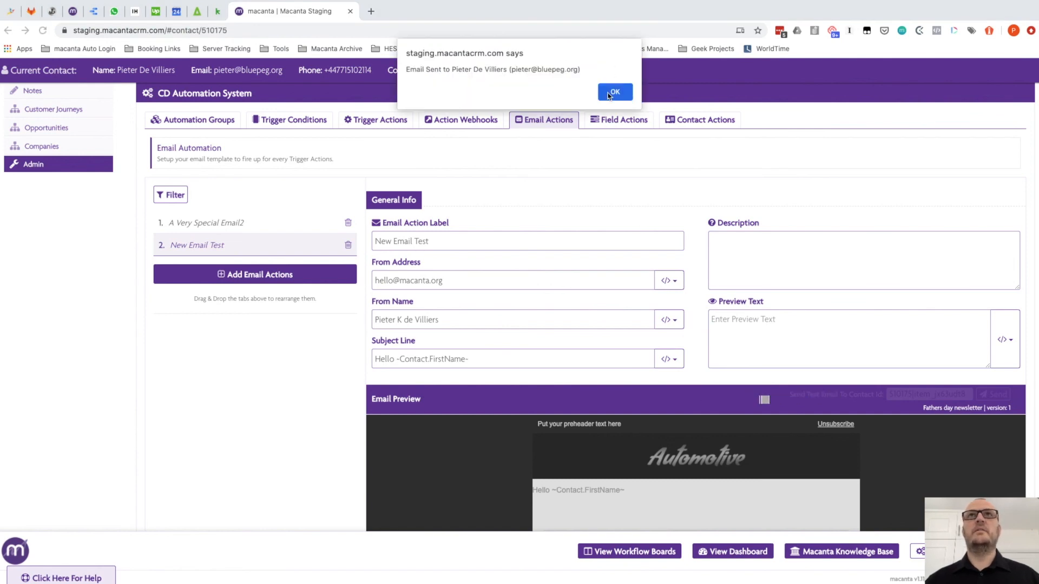
click(610, 95)
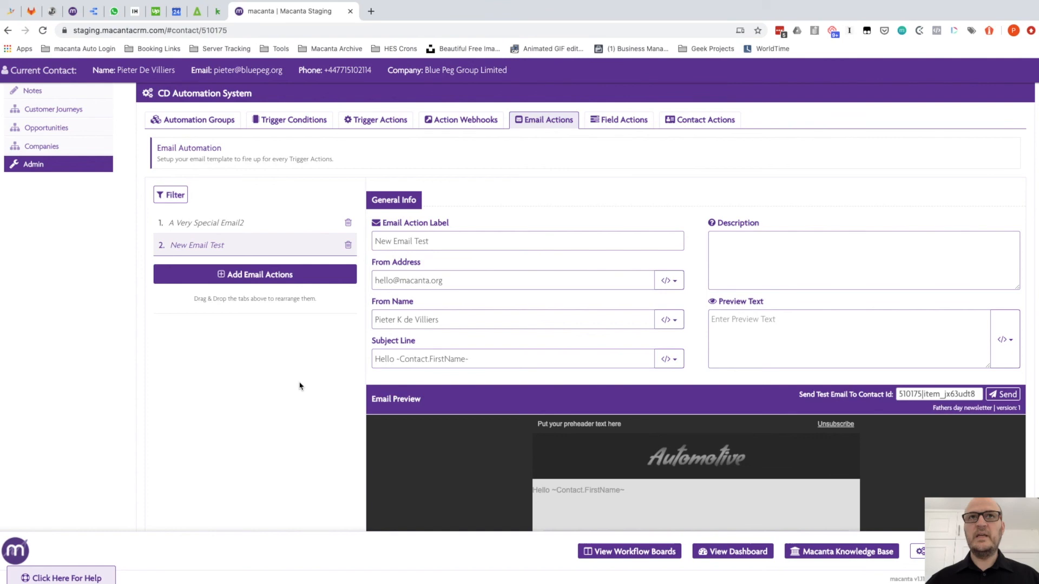
scroll(345, 424, up, 1)
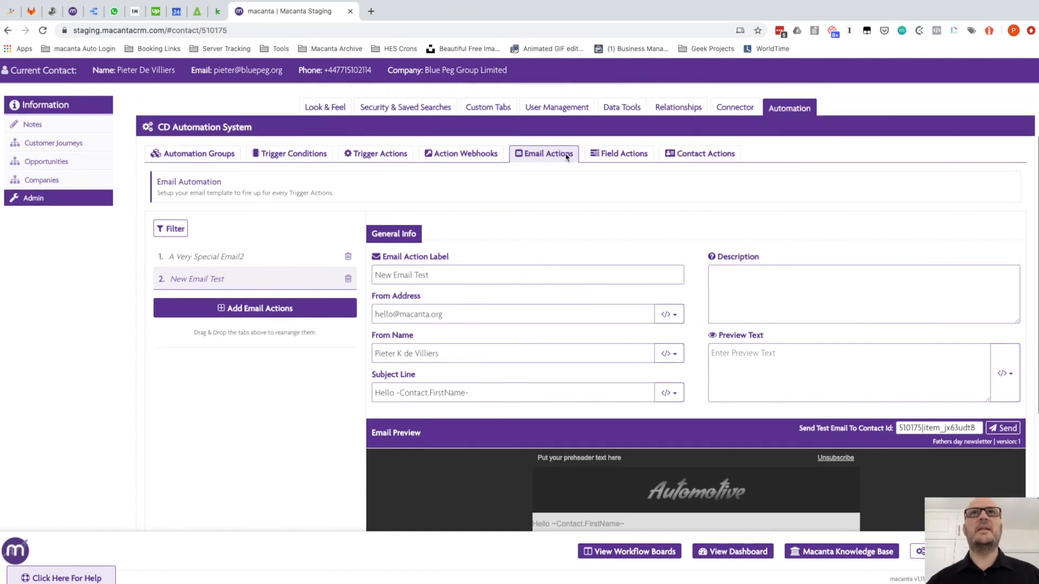